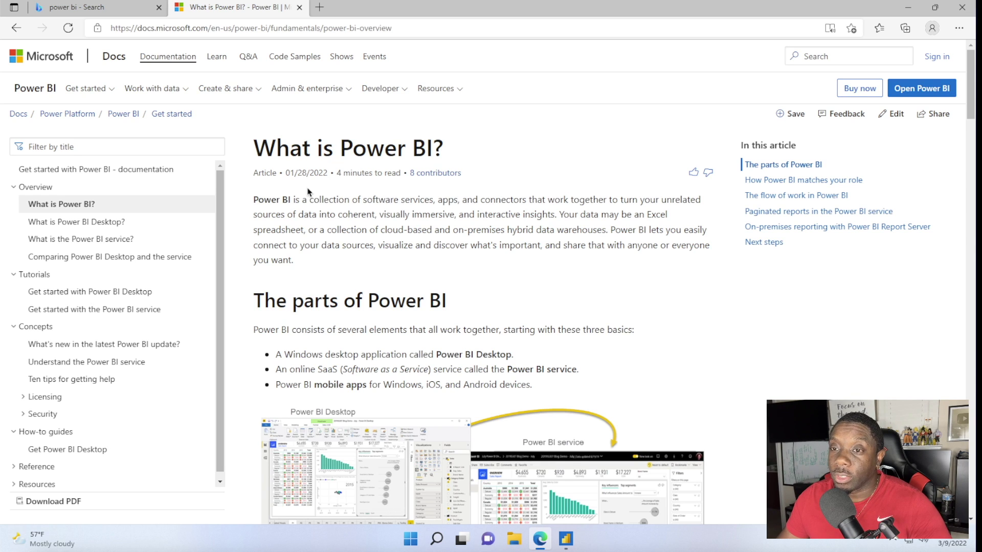
# Switch to Power BI Desktop and browse the full list of available data source connectors.
pyautogui.hotkey('alt', 'Tab')
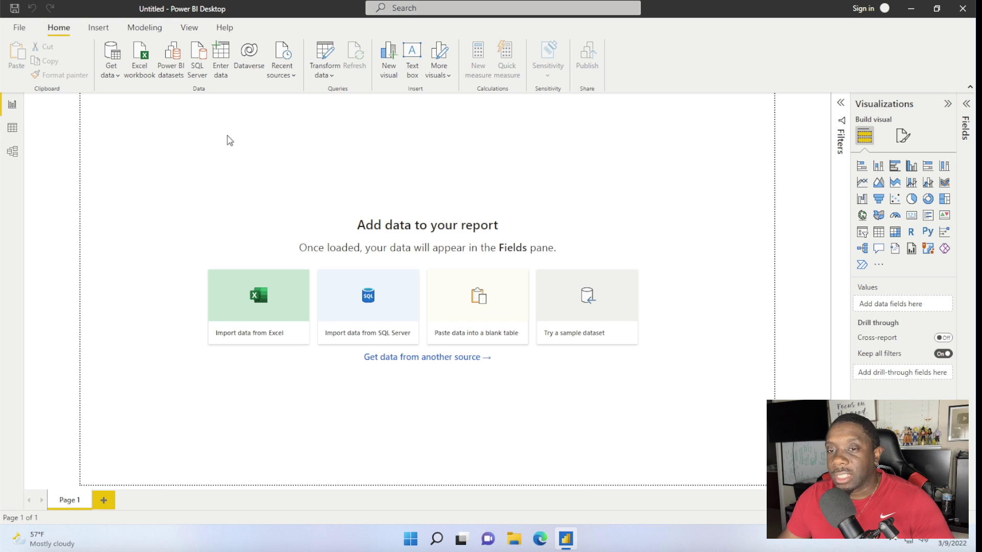
pyautogui.click(113, 72)
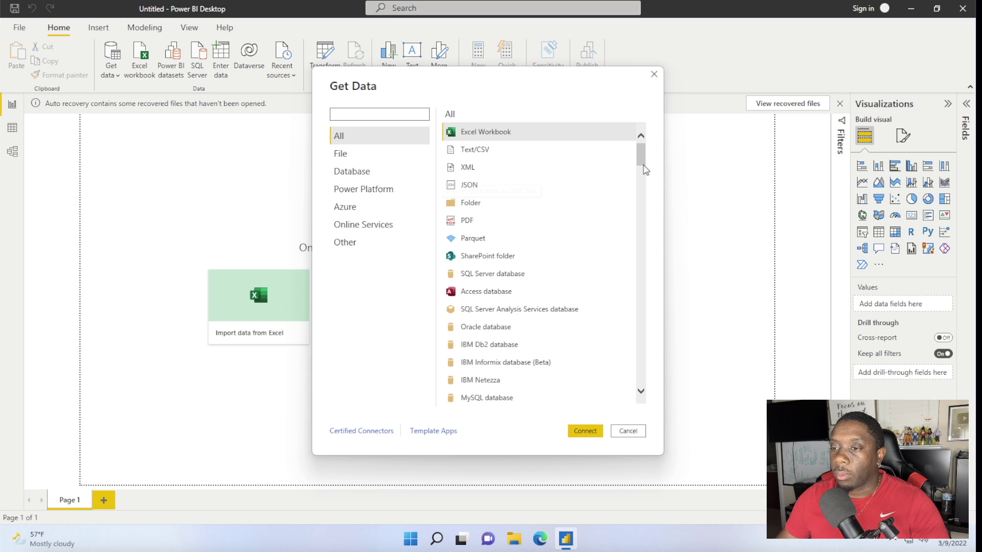
pyautogui.scroll(-2, 645, 171)
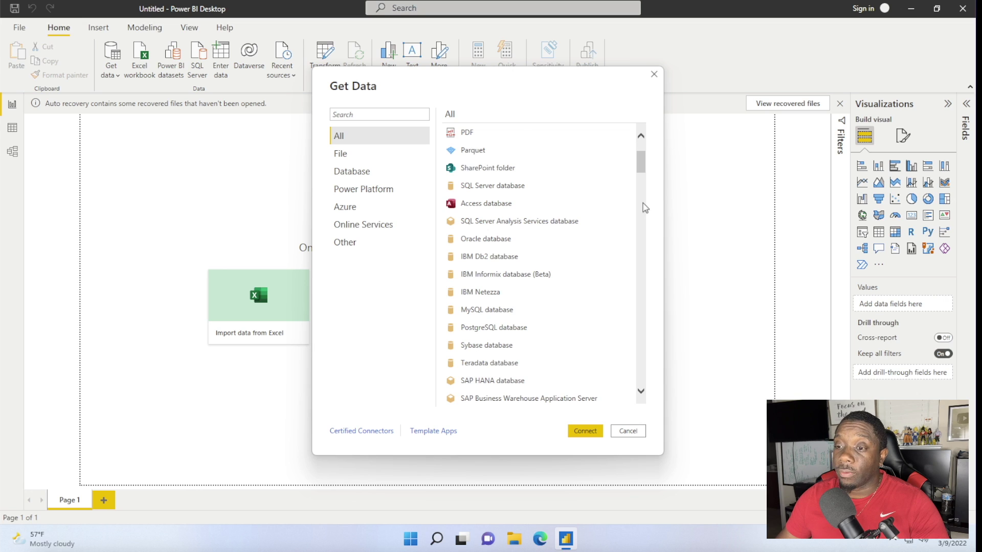
pyautogui.scroll(-10, 645, 207)
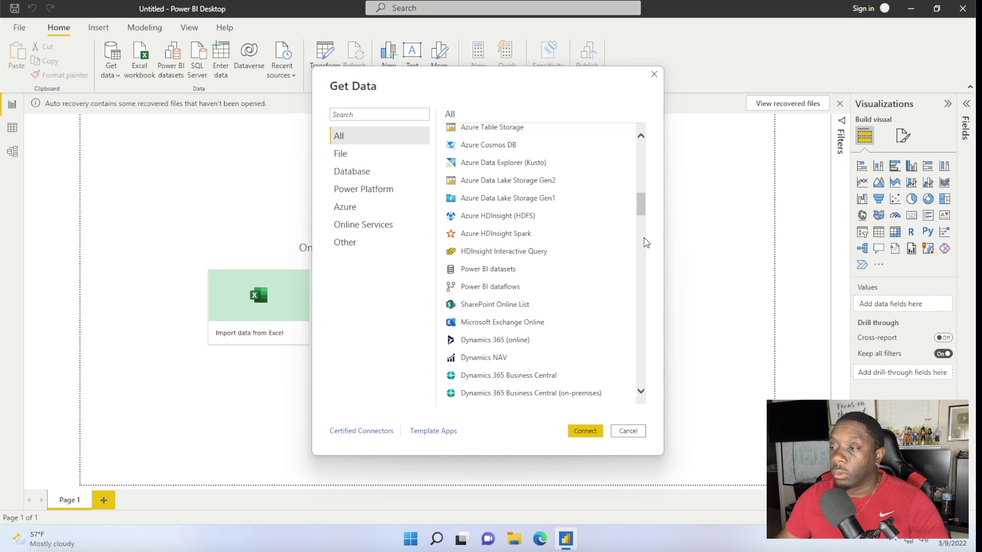
pyautogui.click(623, 432)
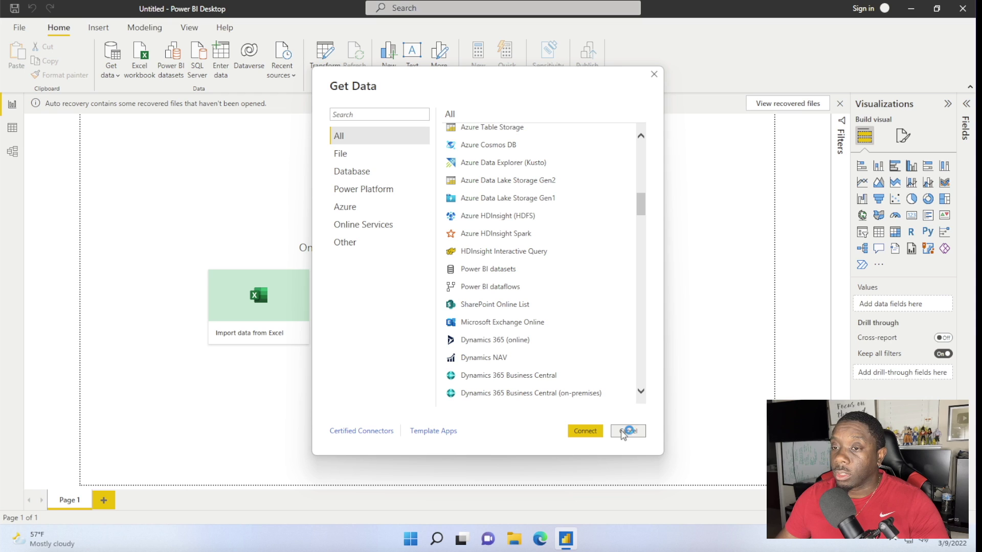
# Connect to an Excel workbook as the data source, choosing the Financial Sample file on the Desktop.
pyautogui.click(364, 154)
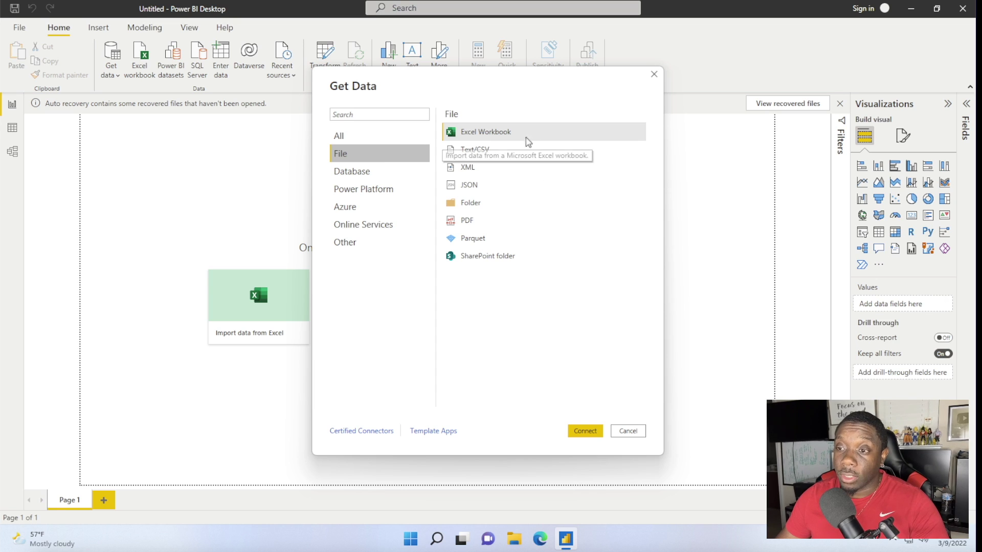
pyautogui.click(586, 430)
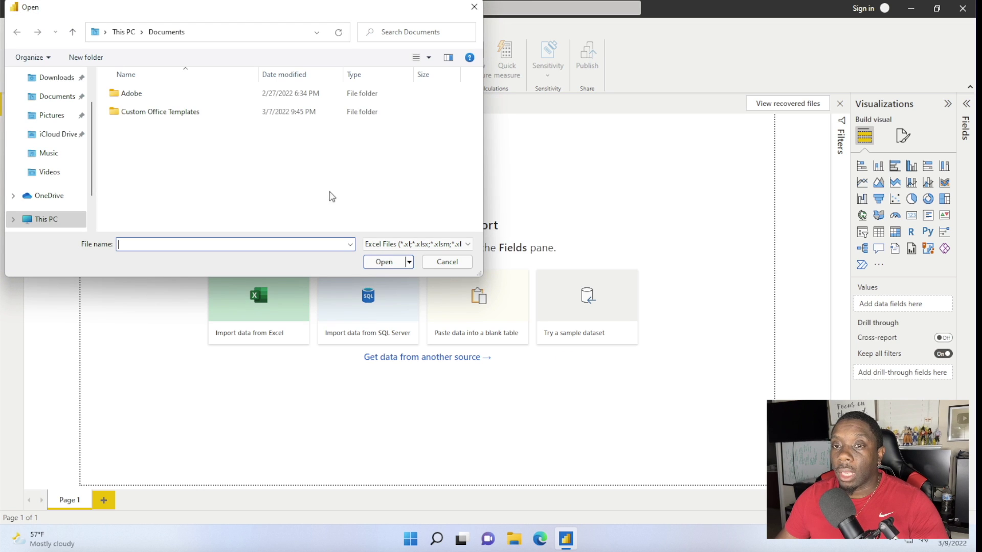
pyautogui.scroll(-1, 52, 136)
pyautogui.scroll(3, 54, 134)
pyautogui.click(50, 101)
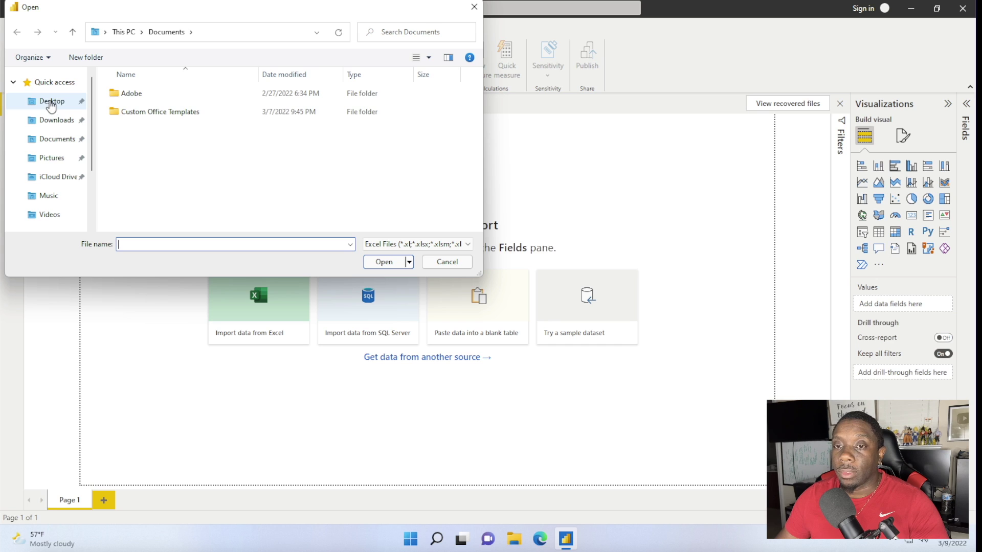
pyautogui.click(136, 96)
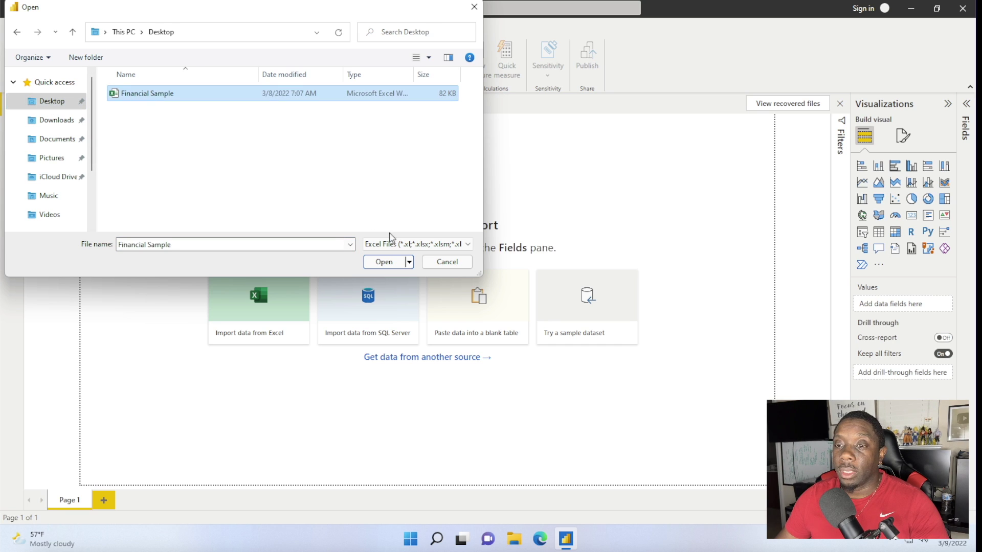
pyautogui.click(384, 262)
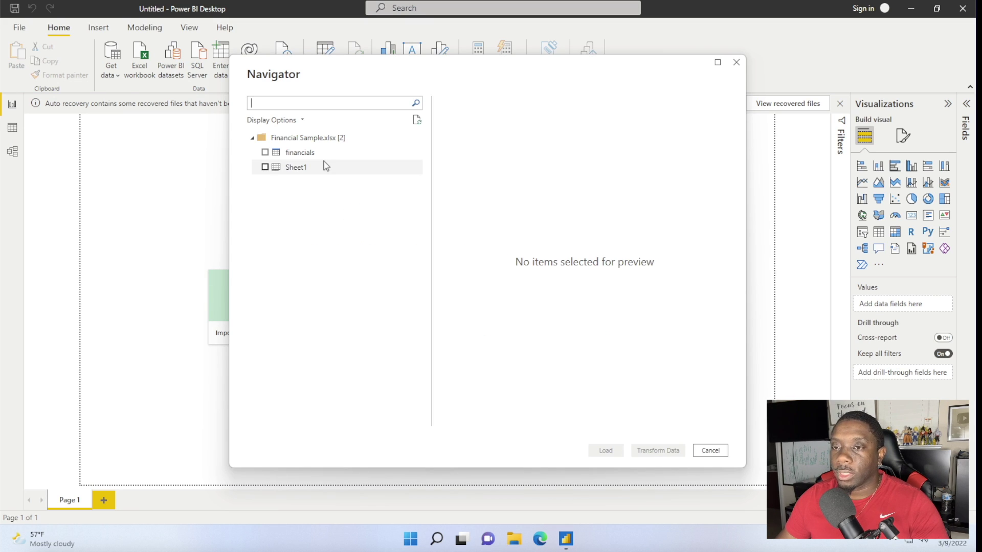
# Preview the financials table and Sheet1, and load only the financials table into the report.
pyautogui.click(266, 155)
pyautogui.click(265, 153)
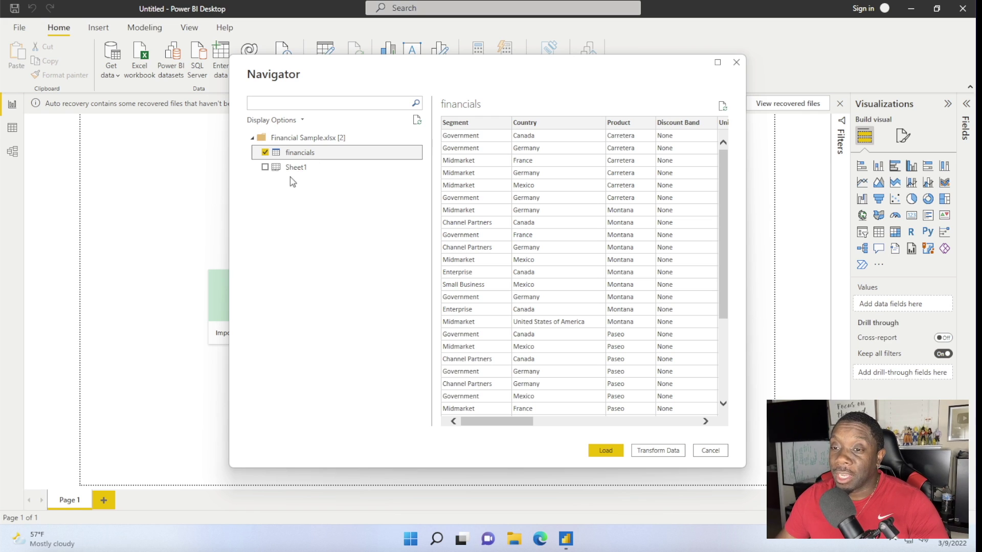
pyautogui.click(265, 169)
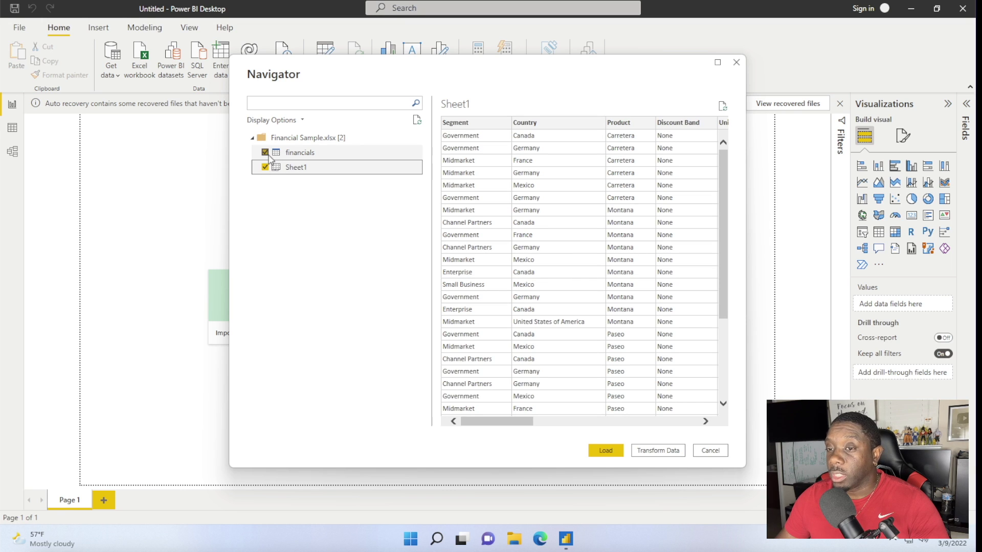
pyautogui.click(265, 167)
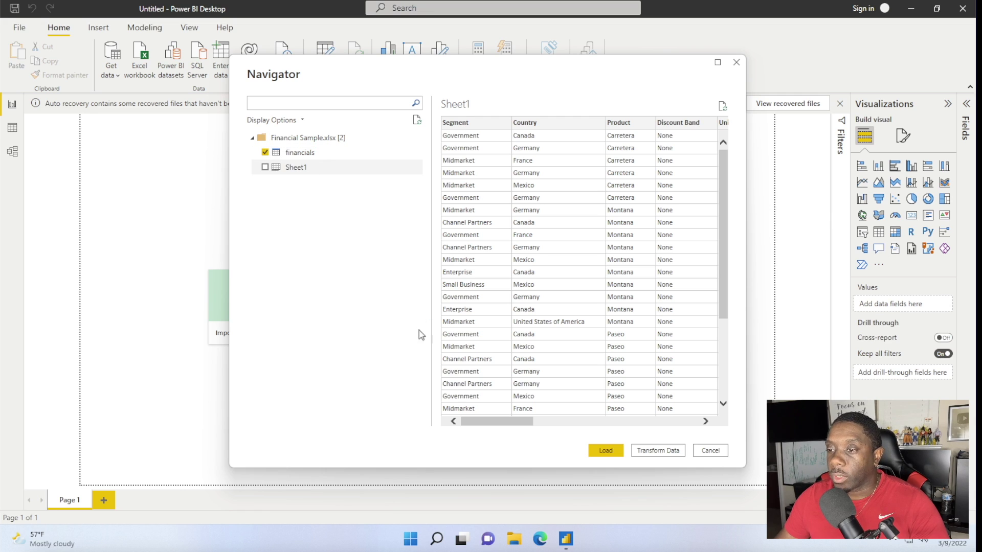
pyautogui.click(606, 451)
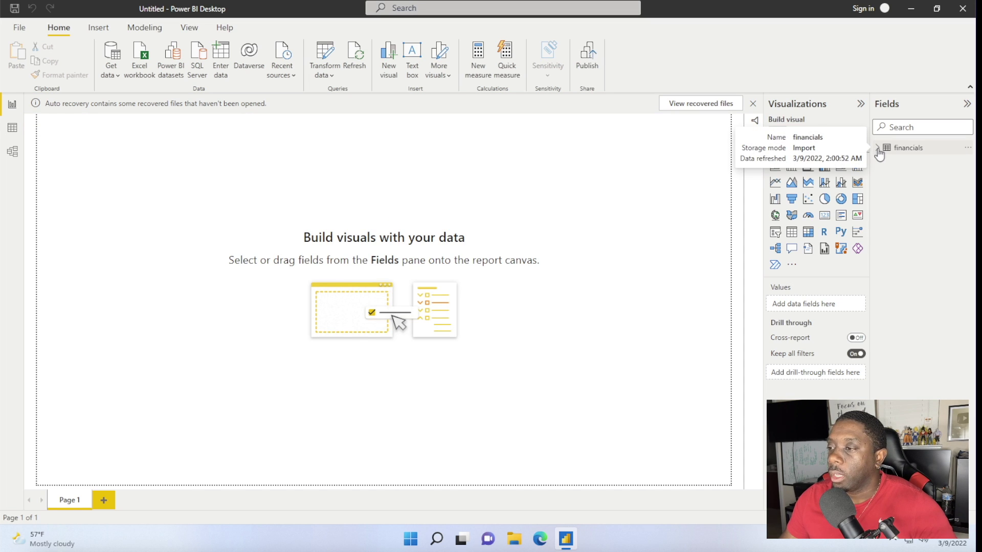
# Expand the financials fields, then insert an enlarged table visual near the middle of the report page.
pyautogui.click(878, 152)
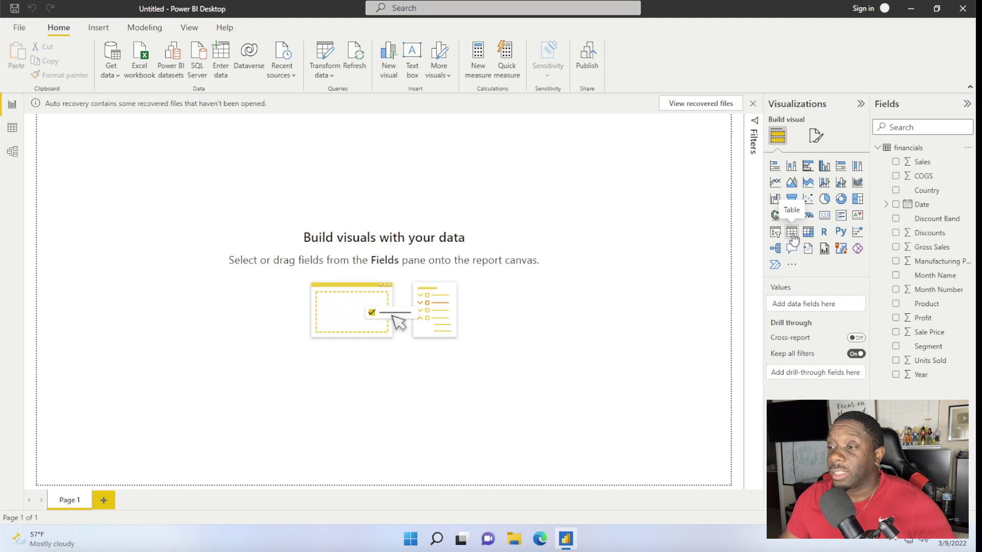
pyautogui.click(791, 234)
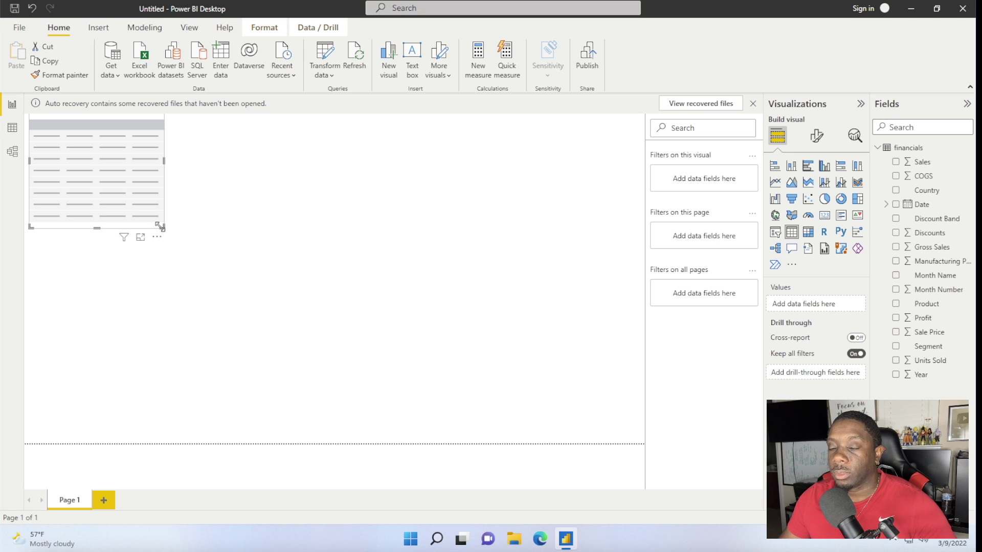
pyautogui.moveTo(160, 227); pyautogui.dragTo(381, 349)
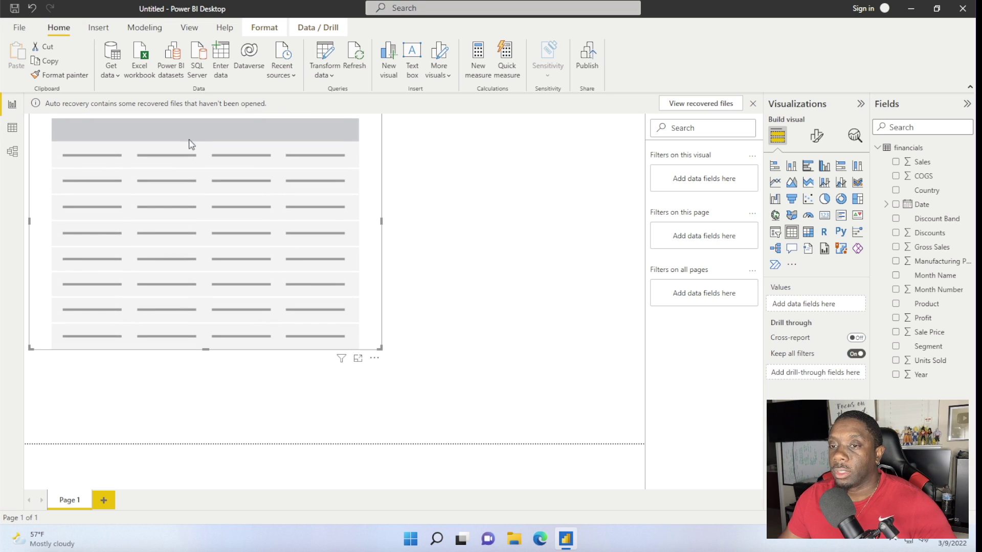
pyautogui.moveTo(184, 133); pyautogui.dragTo(307, 226)
# Dismiss the auto-recovery notice by removing the recovered files, and shift the table visual slightly up the page.
pyautogui.click(753, 104)
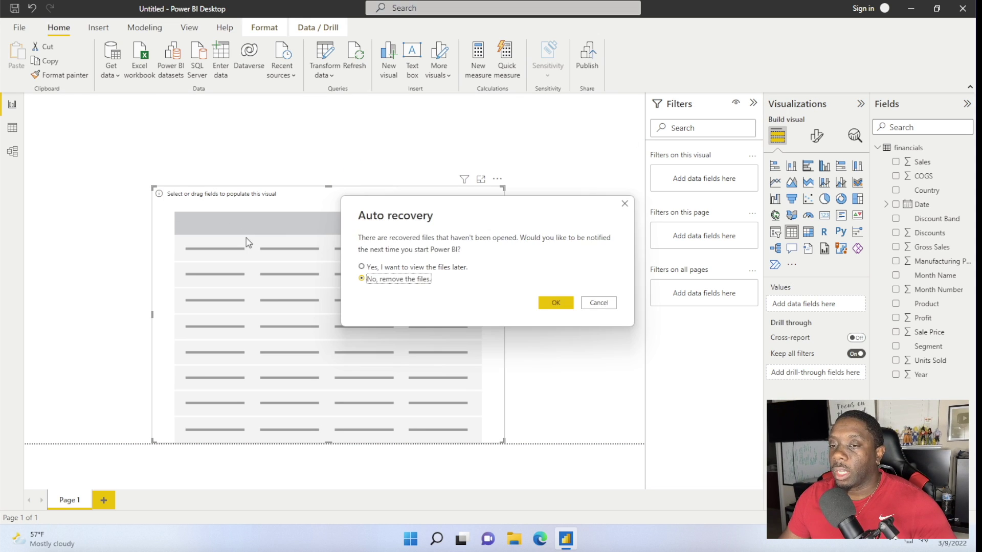
pyautogui.click(555, 302)
pyautogui.moveTo(223, 207); pyautogui.dragTo(205, 186)
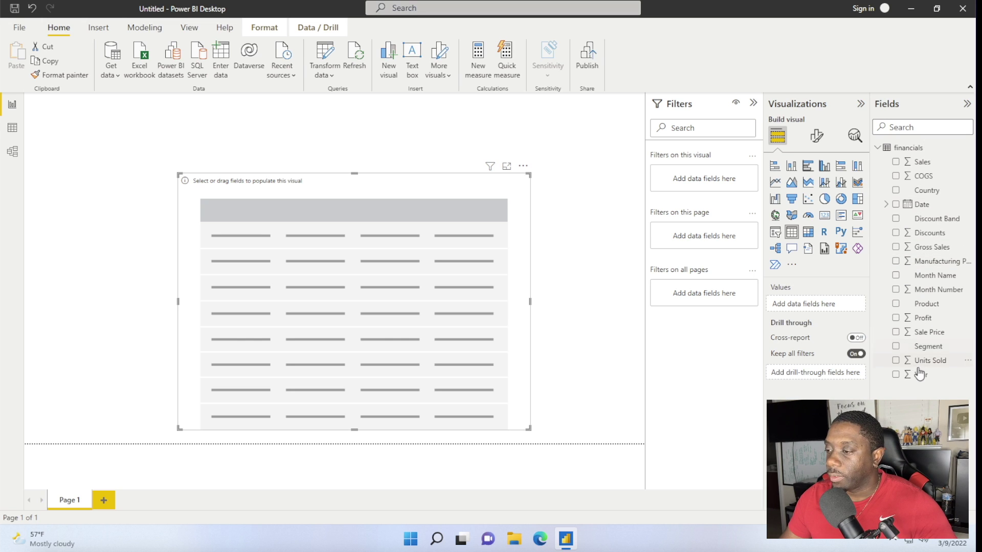
# Add Product, Sales, COGS, Country and Date to the table in that order, showing Date as a single date instead of a hierarchy.
pyautogui.moveTo(921, 162); pyautogui.dragTo(820, 304)
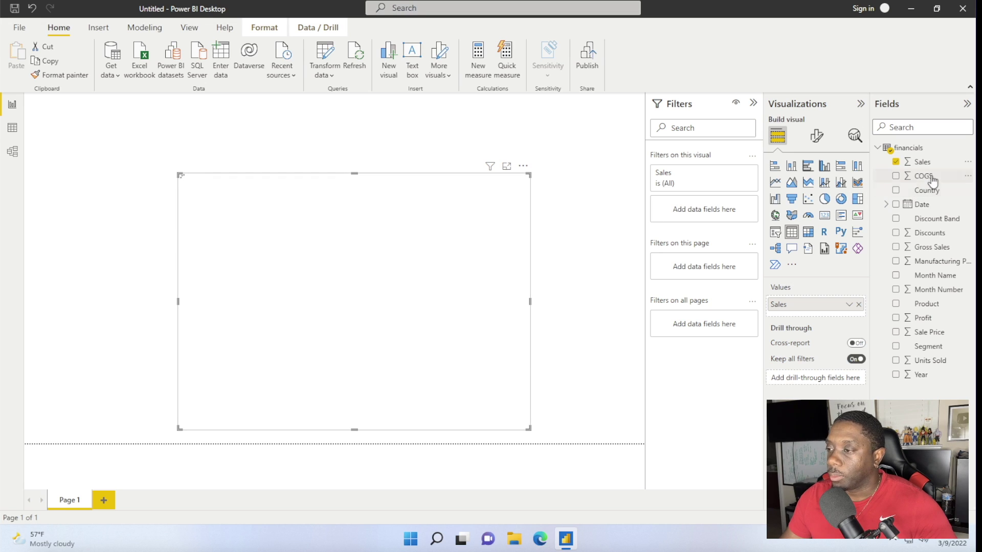
pyautogui.moveTo(936, 179); pyautogui.dragTo(849, 304)
pyautogui.moveTo(927, 190); pyautogui.dragTo(817, 302)
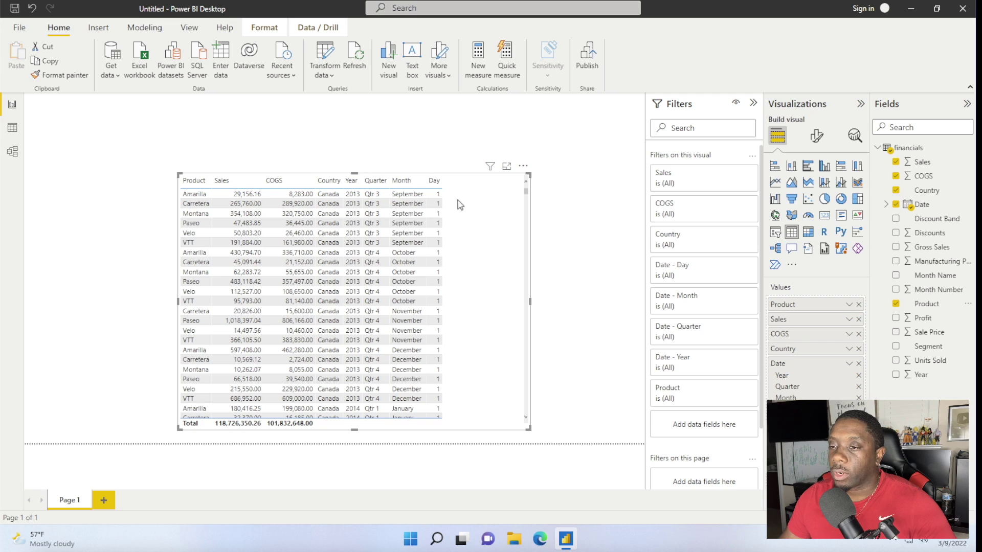
pyautogui.click(850, 365)
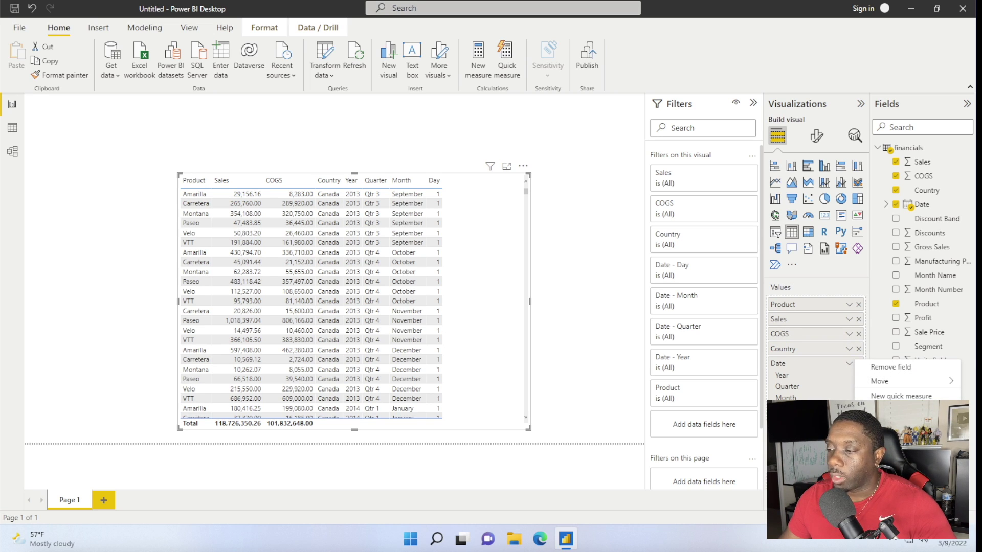
pyautogui.click(889, 424)
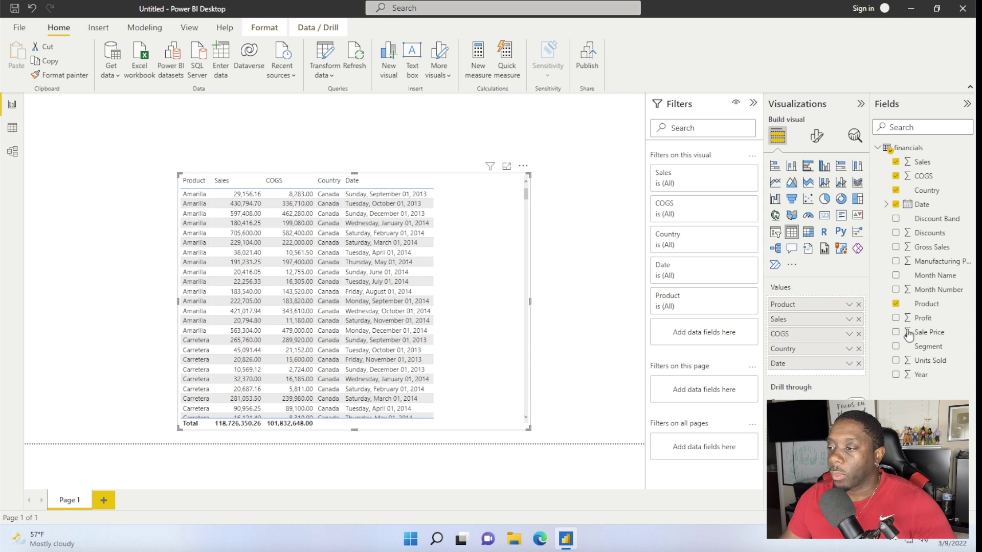
# Format the Date column as March 14, 2001 (mmmm d, yyyy) and widen the table with all remaining financials fields added.
pyautogui.click(923, 205)
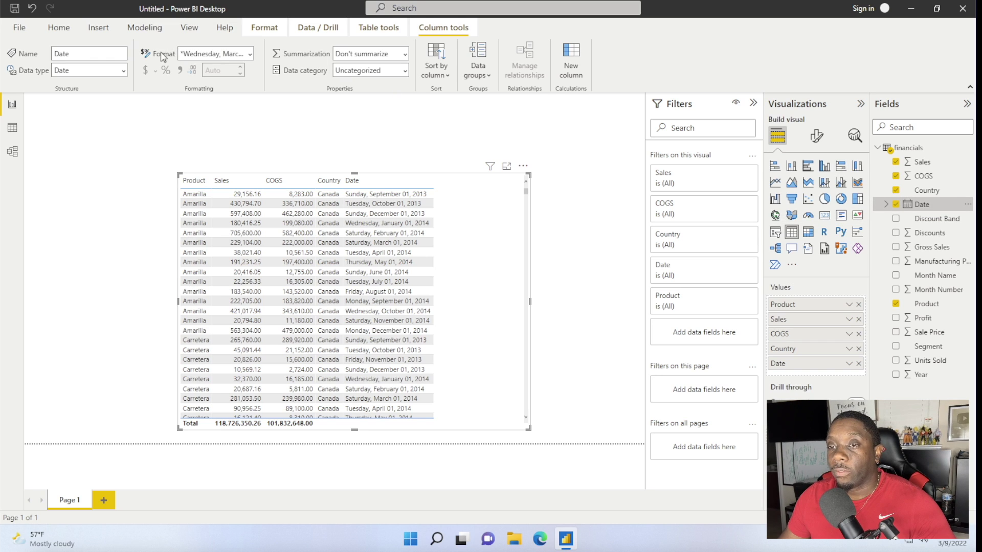
pyautogui.click(250, 53)
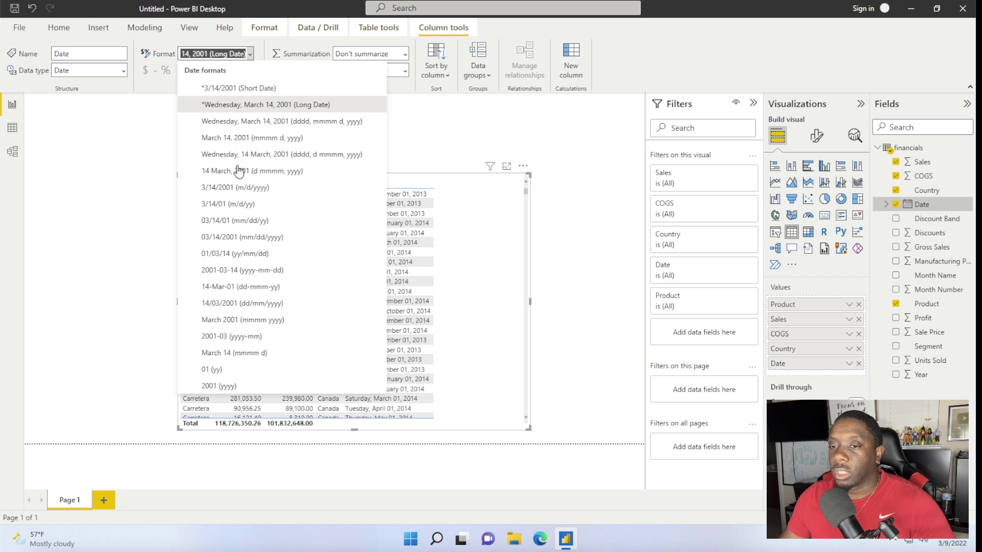
pyautogui.press('Escape')
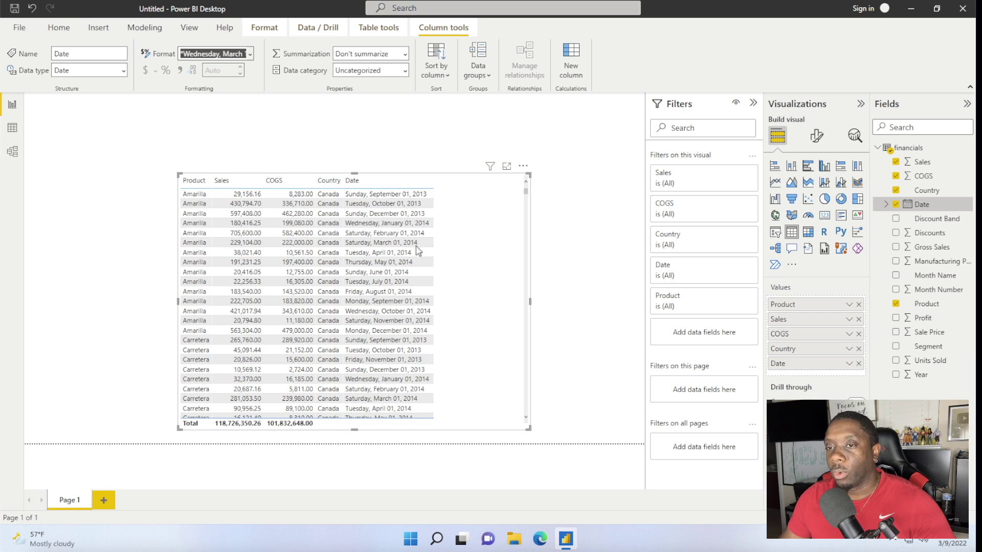
pyautogui.click(250, 54)
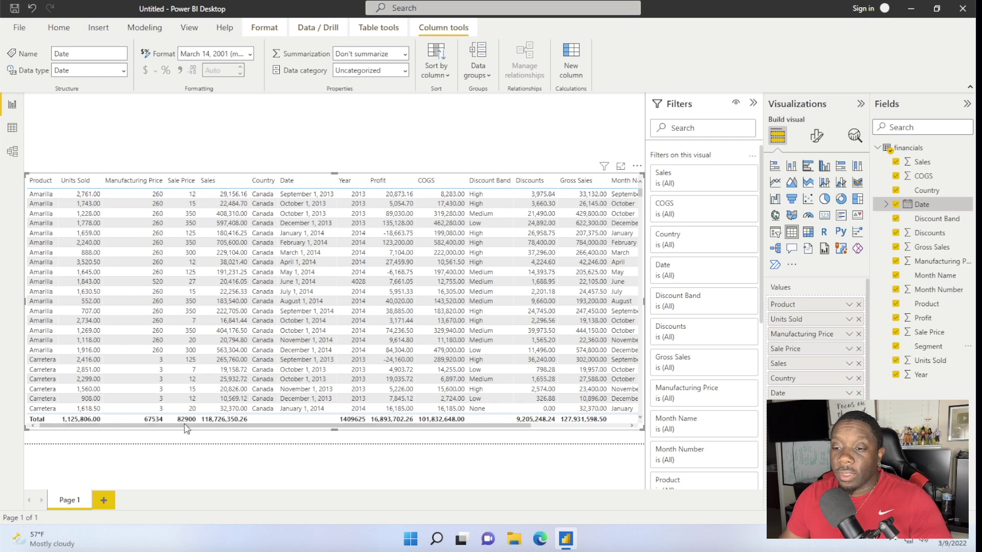
# Check the table's columns through Segment and reduce its height so it occupies only the lower part of the page.
pyautogui.moveTo(186, 429); pyautogui.dragTo(105, 424)
pyautogui.moveTo(174, 425); pyautogui.dragTo(389, 429)
pyautogui.moveTo(301, 427); pyautogui.dragTo(67, 427)
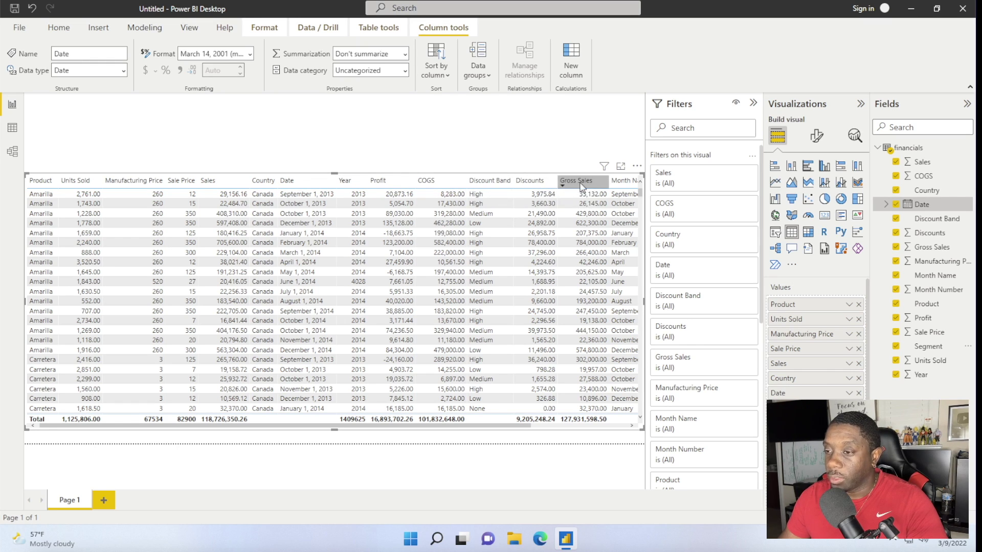
pyautogui.moveTo(468, 427); pyautogui.dragTo(633, 423)
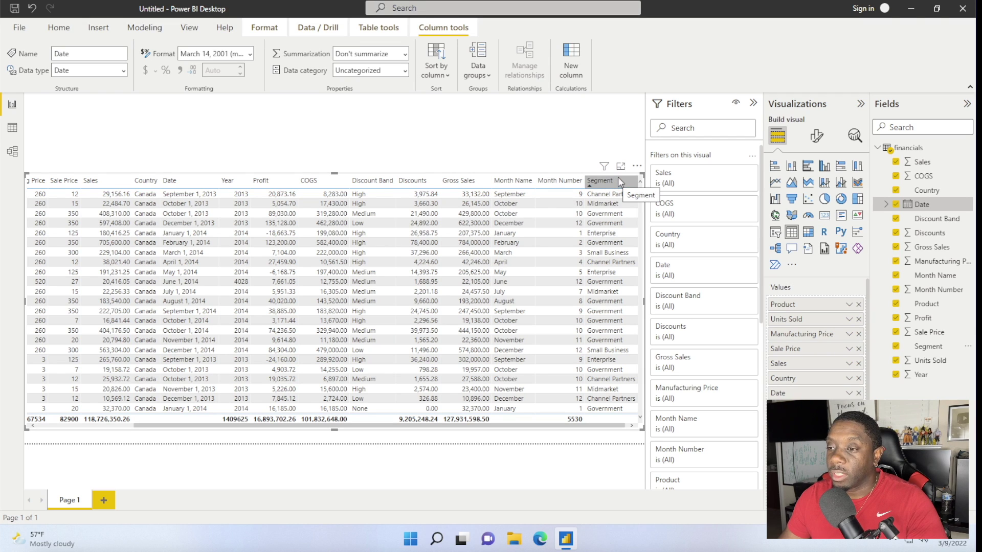
pyautogui.moveTo(334, 174); pyautogui.dragTo(334, 258)
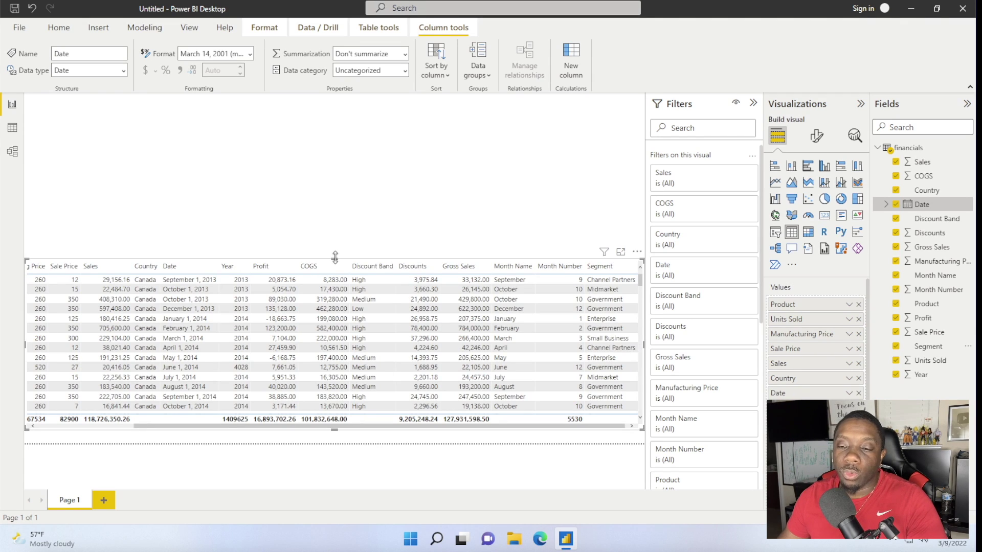
pyautogui.moveTo(358, 426); pyautogui.dragTo(240, 429)
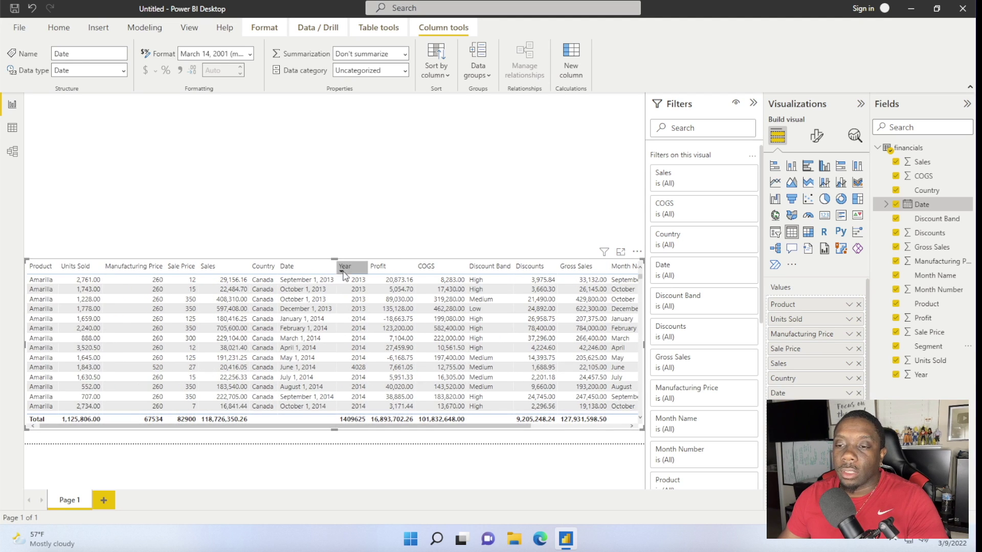
pyautogui.moveTo(335, 259); pyautogui.dragTo(330, 332)
# Collapse the Filters pane and deselect the table visual on the report page.
pyautogui.scroll(-1, 329, 337)
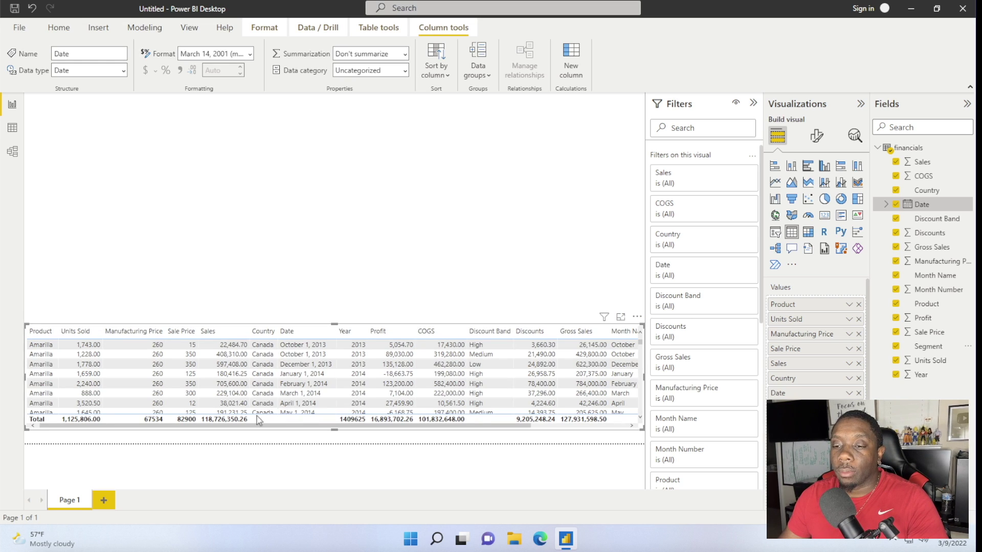
pyautogui.moveTo(237, 426); pyautogui.dragTo(418, 439)
pyautogui.moveTo(303, 434); pyautogui.dragTo(215, 430)
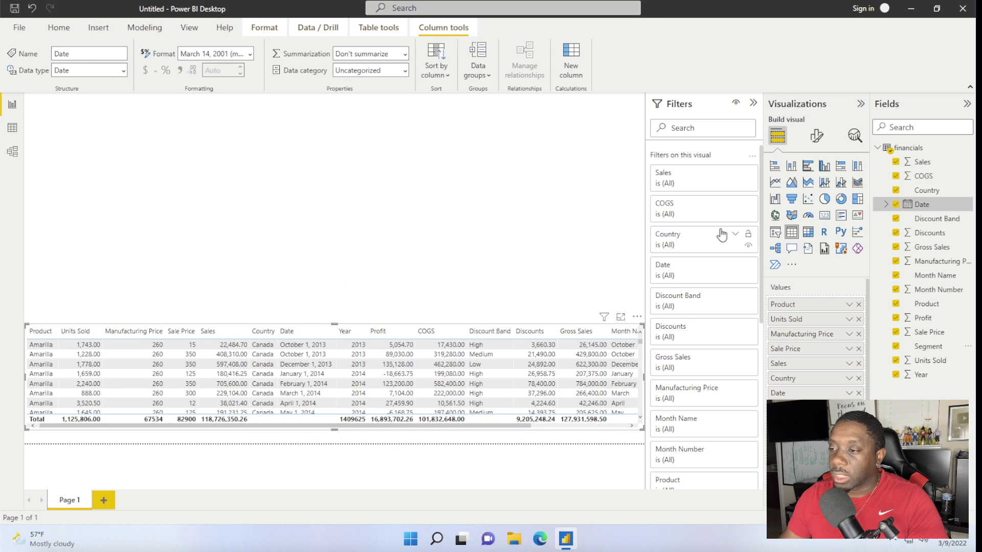
pyautogui.click(767, 227)
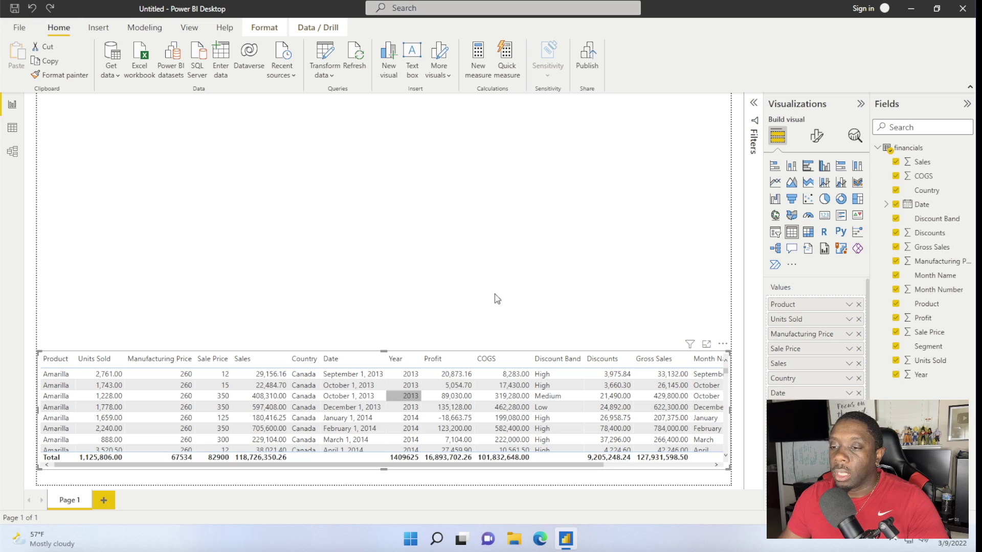
pyautogui.click(453, 200)
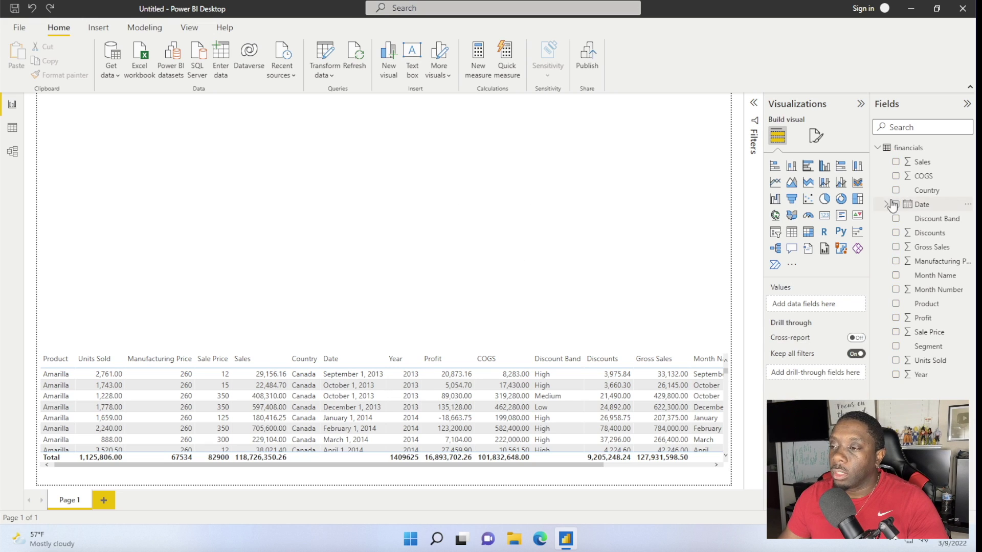
# Insert a compact Product slicer in the upper-left corner of the report page and clear its Velo selection.
pyautogui.click(775, 233)
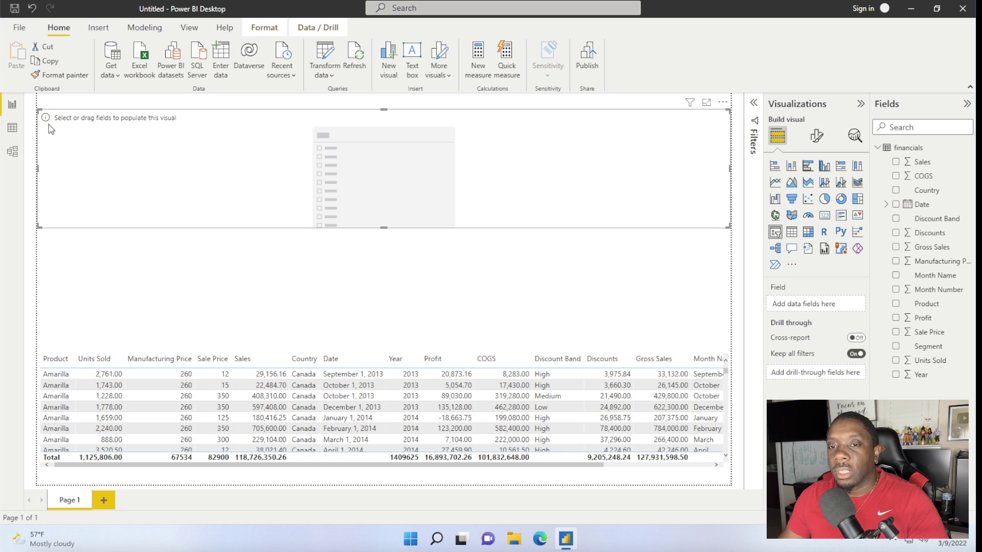
pyautogui.moveTo(728, 226); pyautogui.dragTo(243, 243)
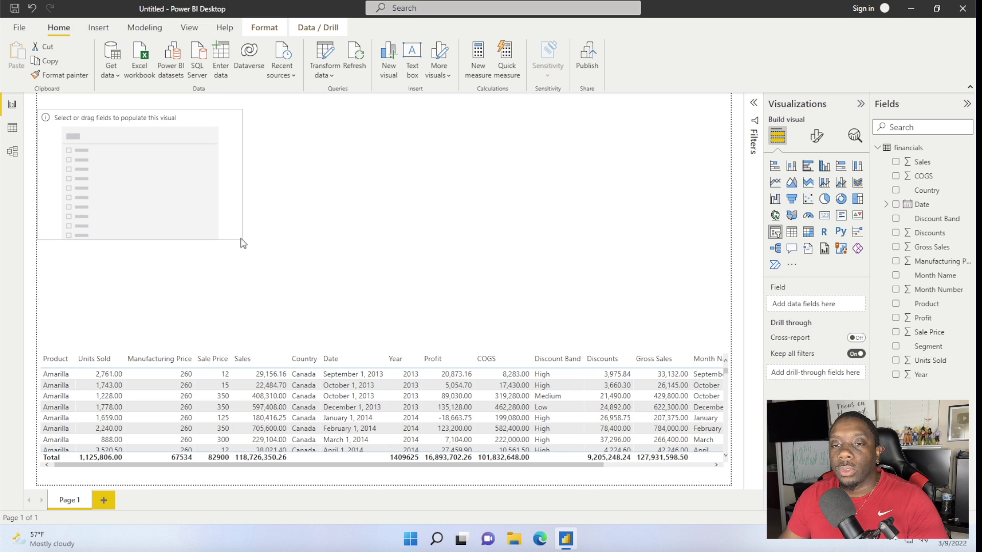
pyautogui.moveTo(172, 172)
pyautogui.mouseDown()
pyautogui.moveTo(235, 235)
pyautogui.moveTo(149, 193)
pyautogui.moveTo(193, 215)
pyautogui.moveTo(161, 169)
pyautogui.mouseUp()
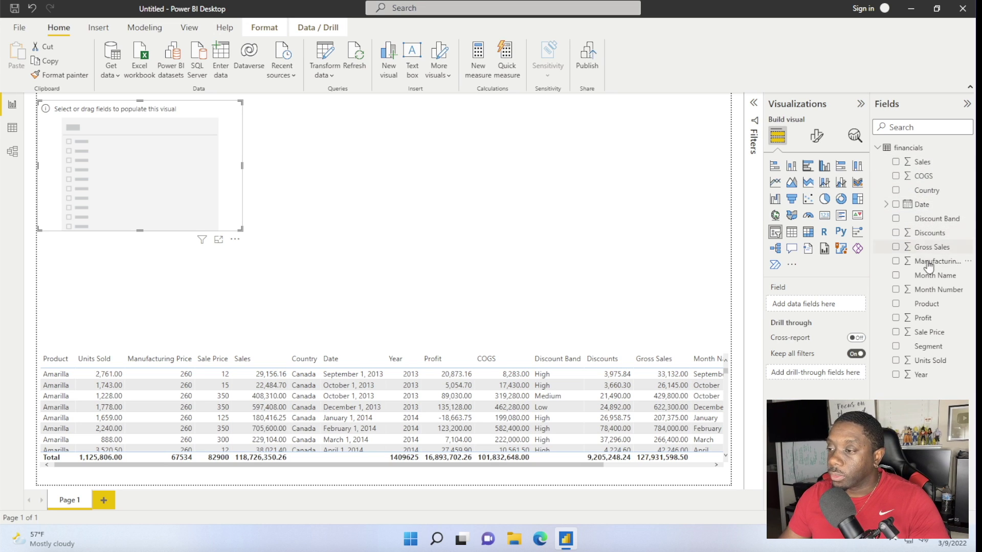
pyautogui.click(895, 305)
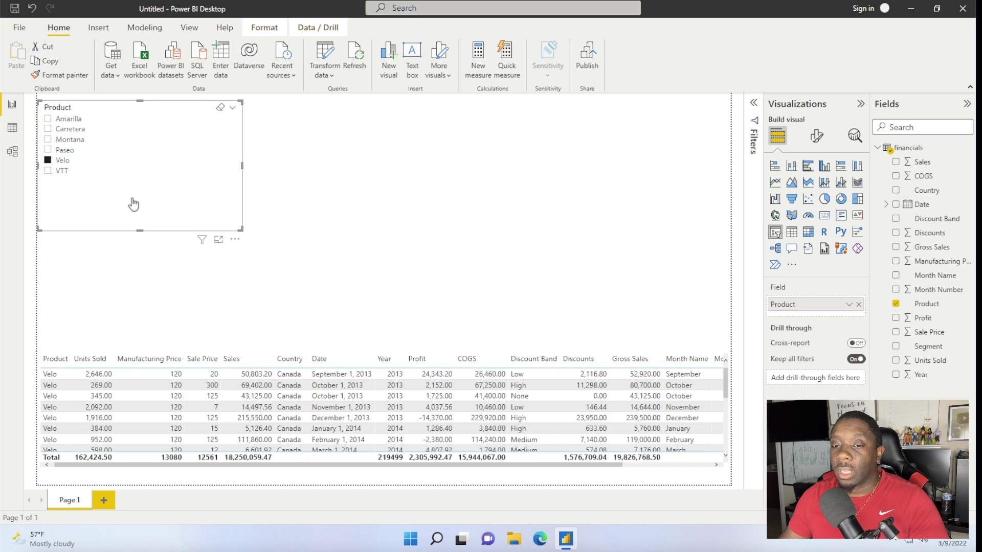
pyautogui.click(49, 161)
# Change the Product slicer to the Dropdown style and reduce its height and width to fit the single selection row.
pyautogui.click(233, 114)
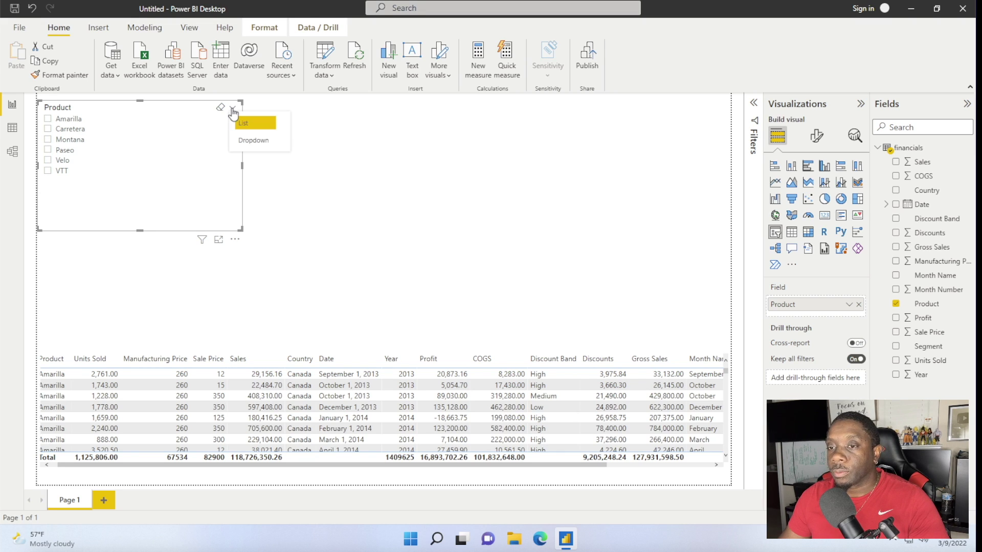
pyautogui.click(253, 141)
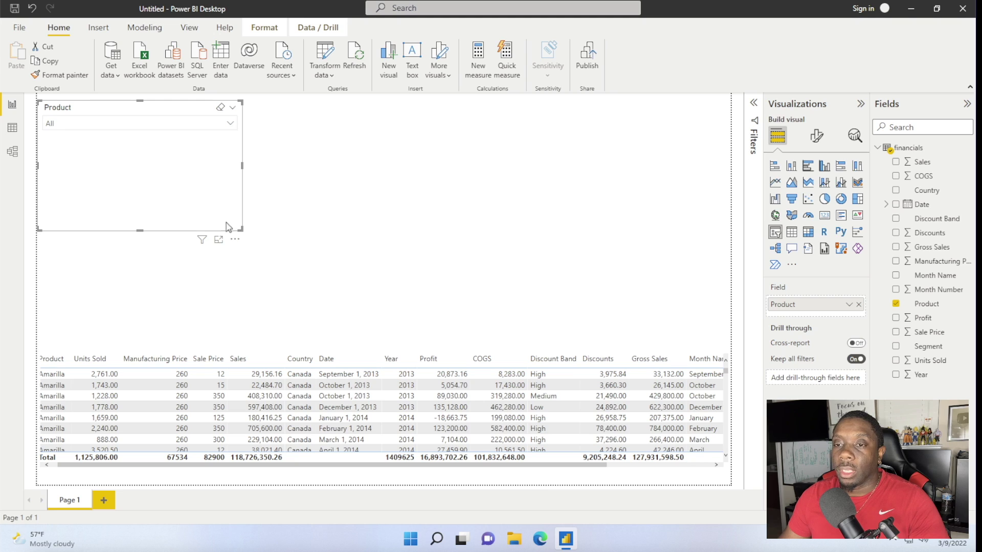
pyautogui.moveTo(141, 221); pyautogui.dragTo(176, 149)
pyautogui.click(231, 124)
pyautogui.click(231, 123)
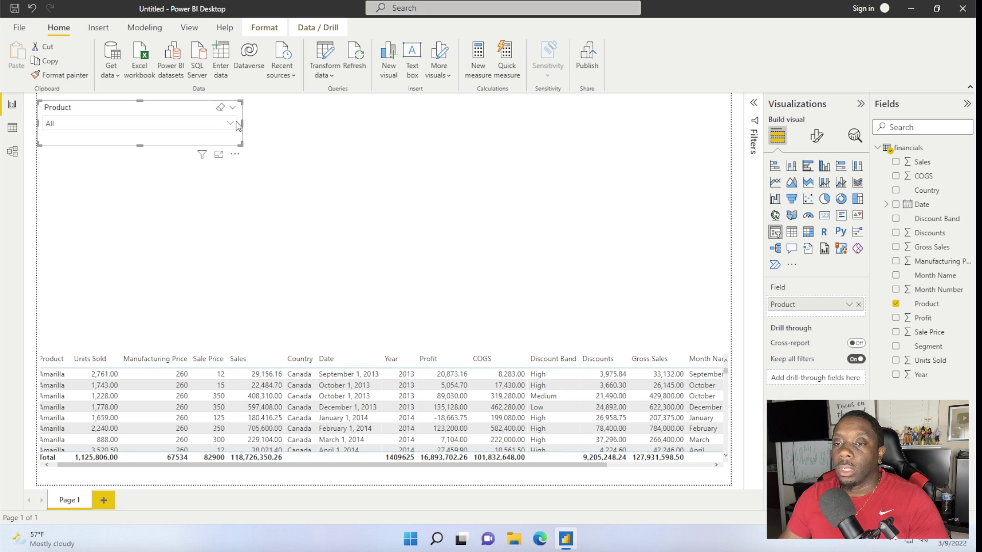
pyautogui.moveTo(242, 123); pyautogui.dragTo(137, 122)
# Filter the table to Carretera with the Product slicer and deselect the slicer.
pyautogui.click(127, 124)
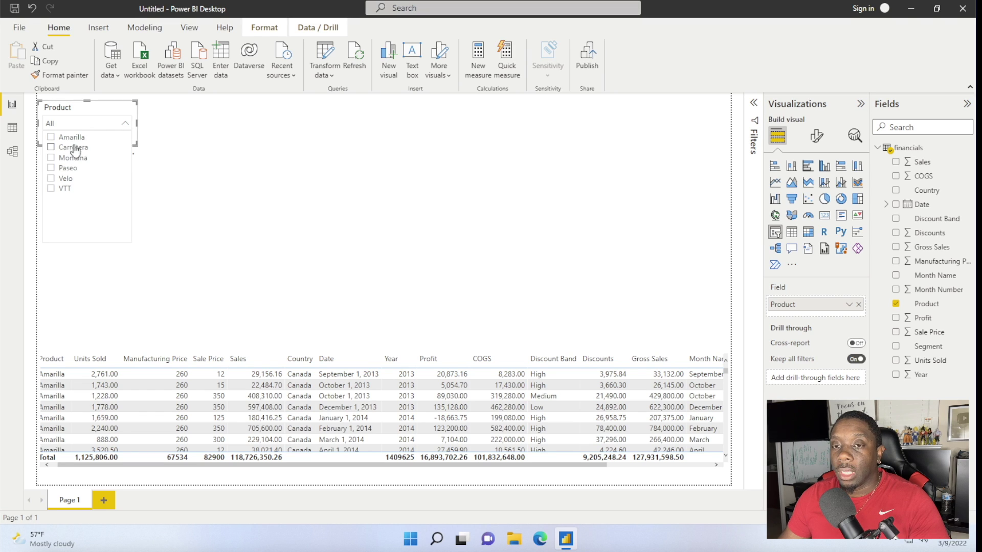
pyautogui.click(73, 149)
pyautogui.click(164, 133)
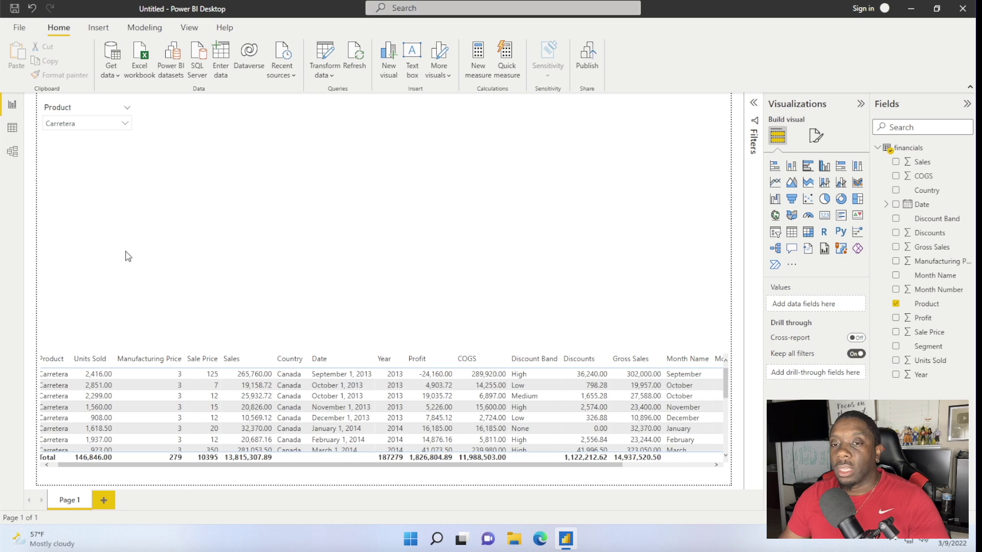
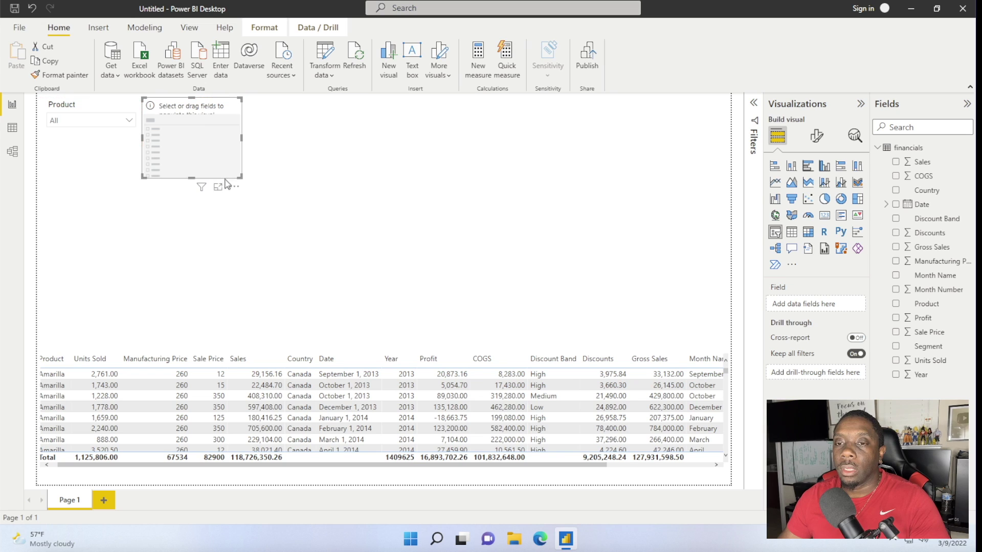
# Assign Date to the empty slicer beside the Product slicer, resizing it, and check its available slicer styles.
pyautogui.moveTo(240, 179); pyautogui.dragTo(227, 148)
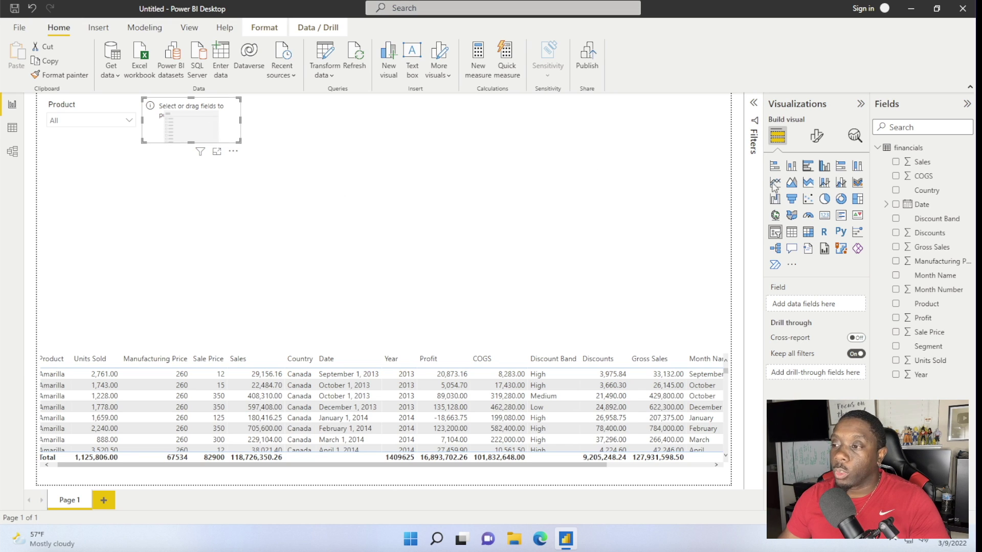
pyautogui.click(896, 205)
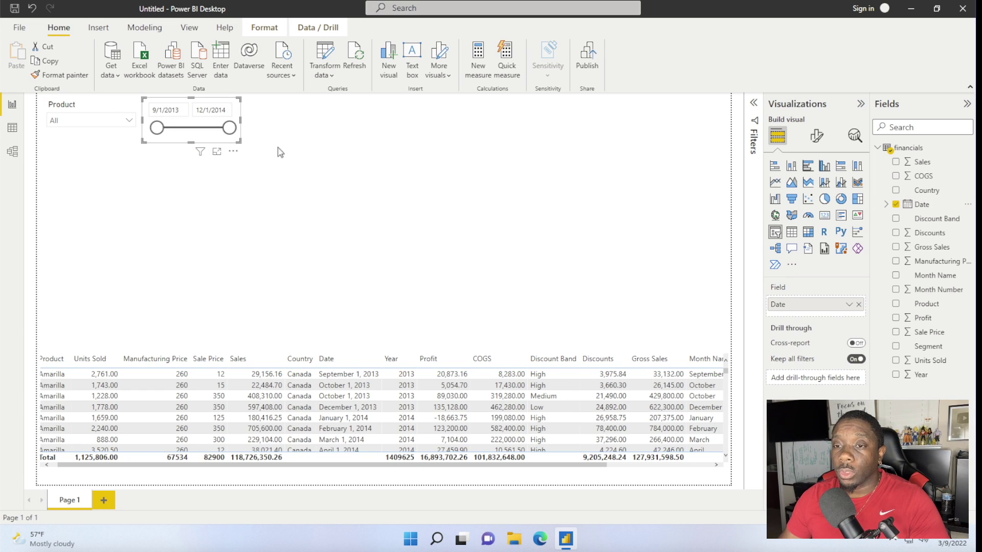
pyautogui.moveTo(241, 143); pyautogui.dragTo(298, 186)
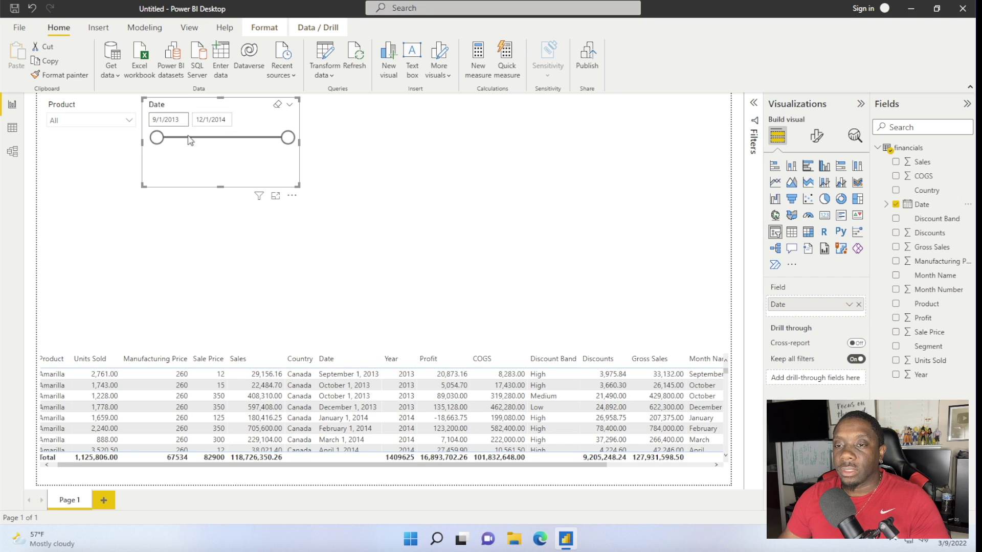
pyautogui.click(290, 107)
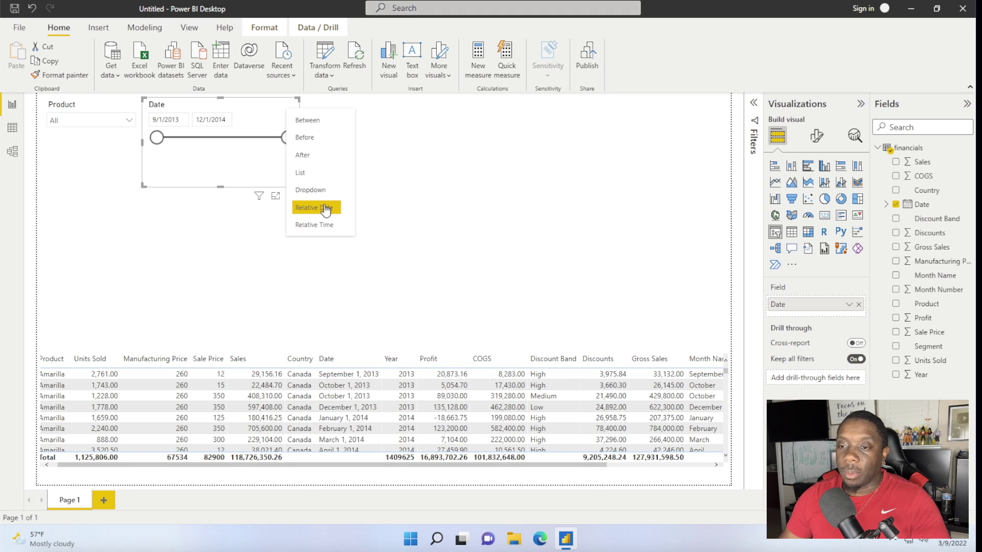
pyautogui.click(292, 153)
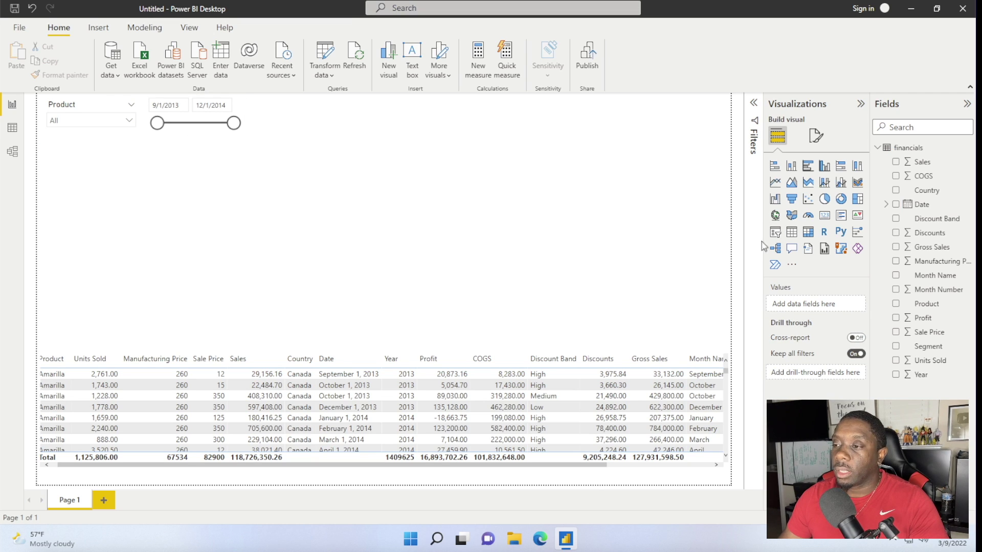
# Insert a small Month Name slicer directly beside the Date slicer and set it to the Dropdown style.
pyautogui.click(775, 233)
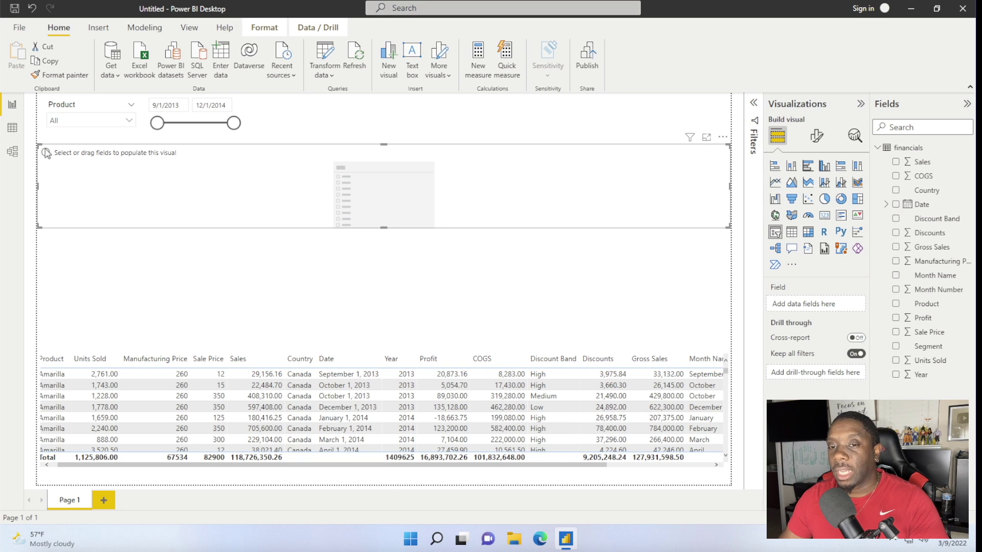
pyautogui.moveTo(37, 144); pyautogui.dragTo(247, 95)
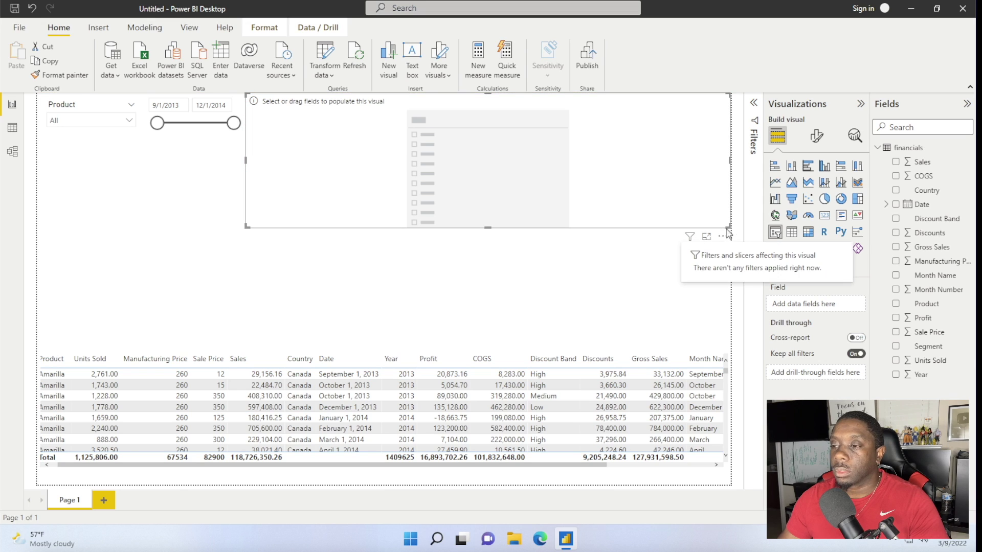
pyautogui.moveTo(731, 229); pyautogui.dragTo(365, 123)
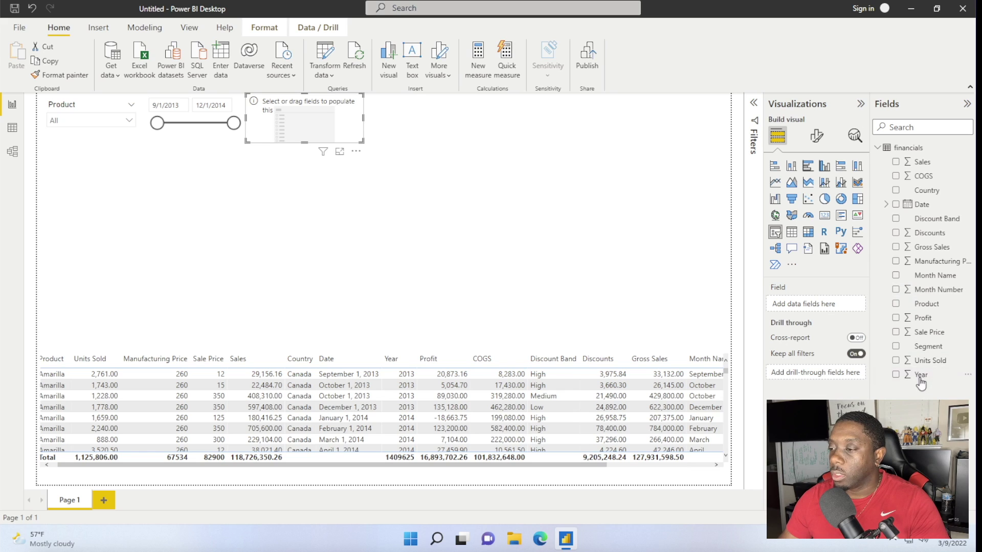
pyautogui.click(895, 374)
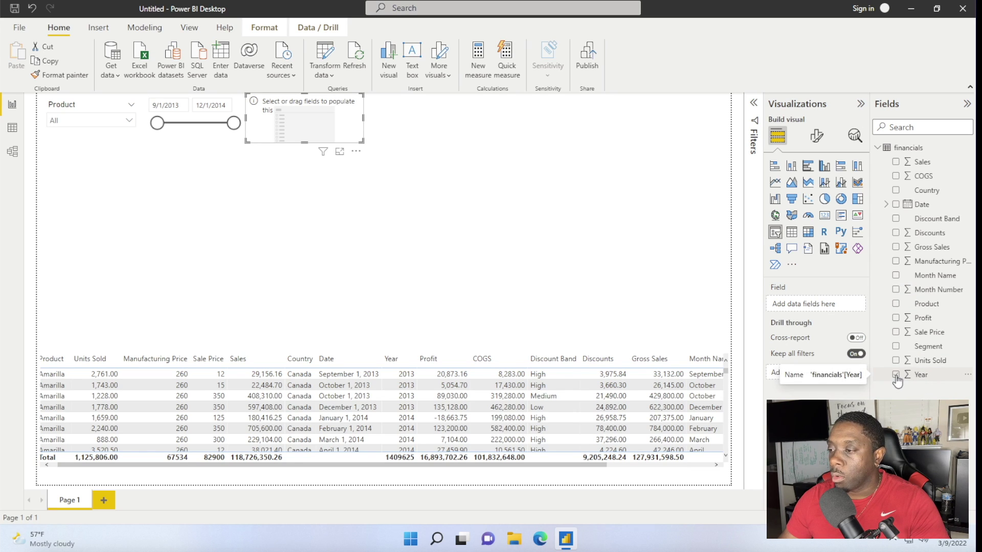
pyautogui.click(896, 276)
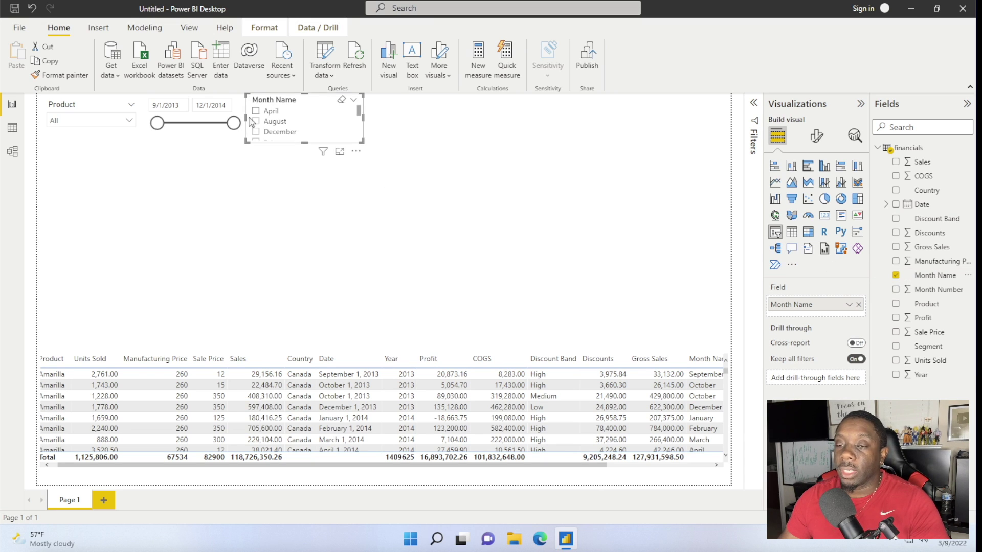
pyautogui.click(356, 105)
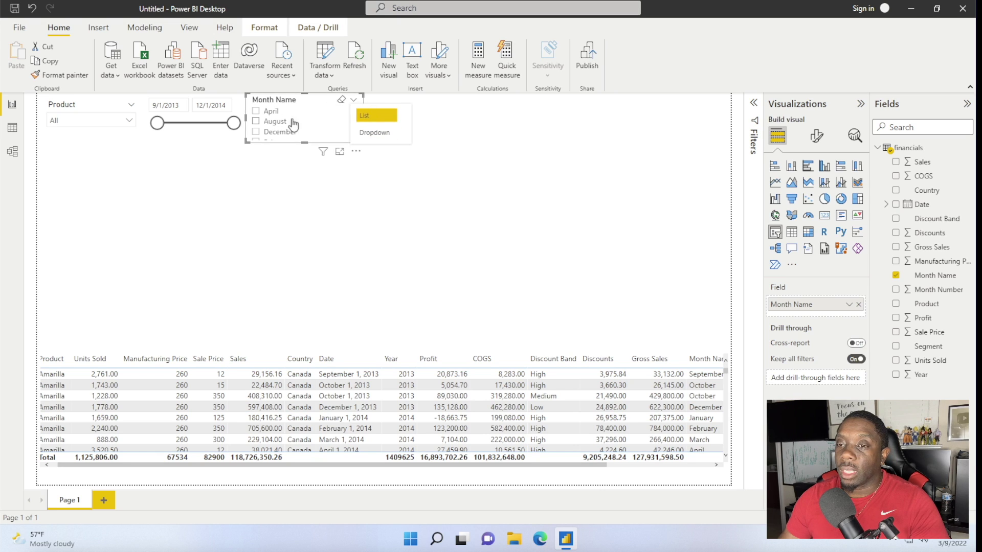
pyautogui.click(374, 133)
# Filter the table to January with the Month Name slicer and examine the filtered rows.
pyautogui.click(351, 118)
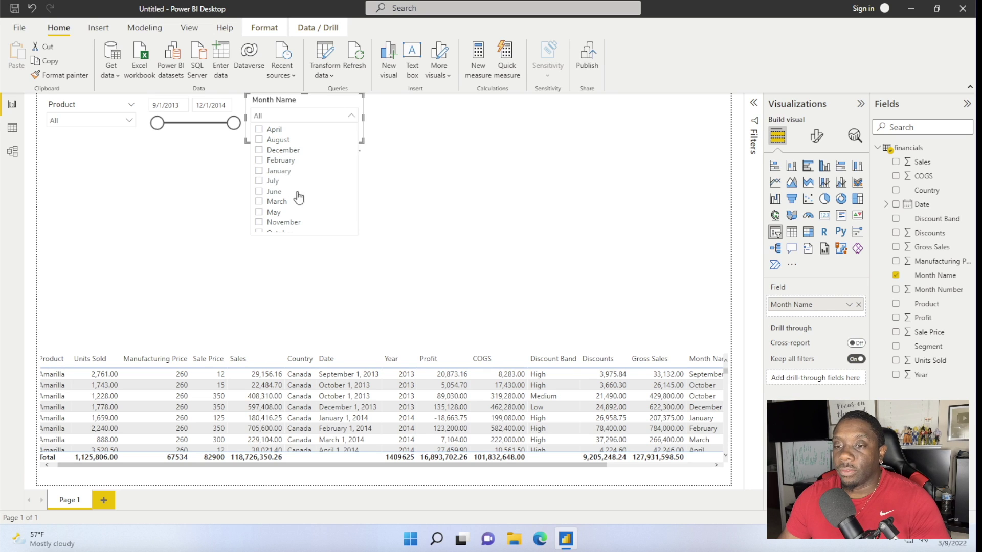
pyautogui.click(280, 173)
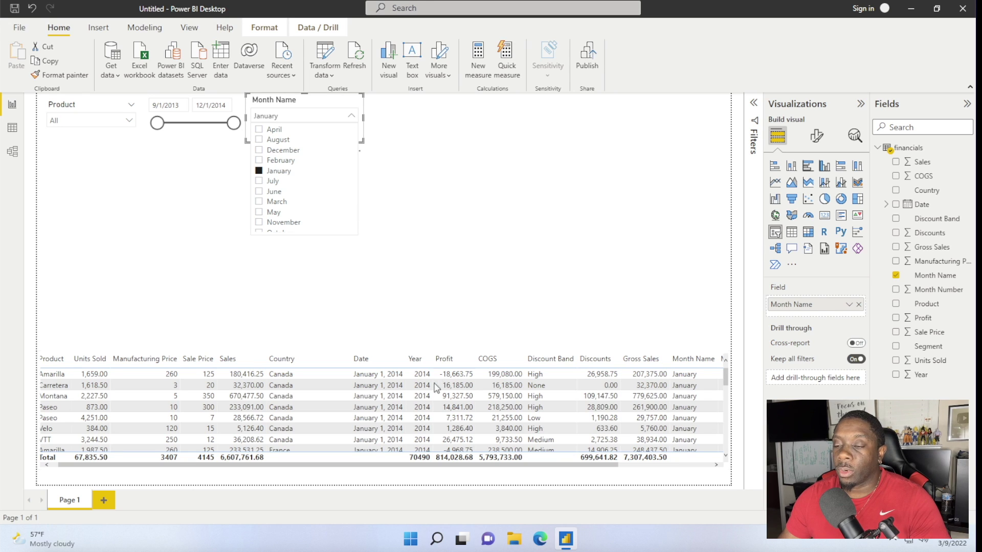
pyautogui.scroll(-2, 504, 403)
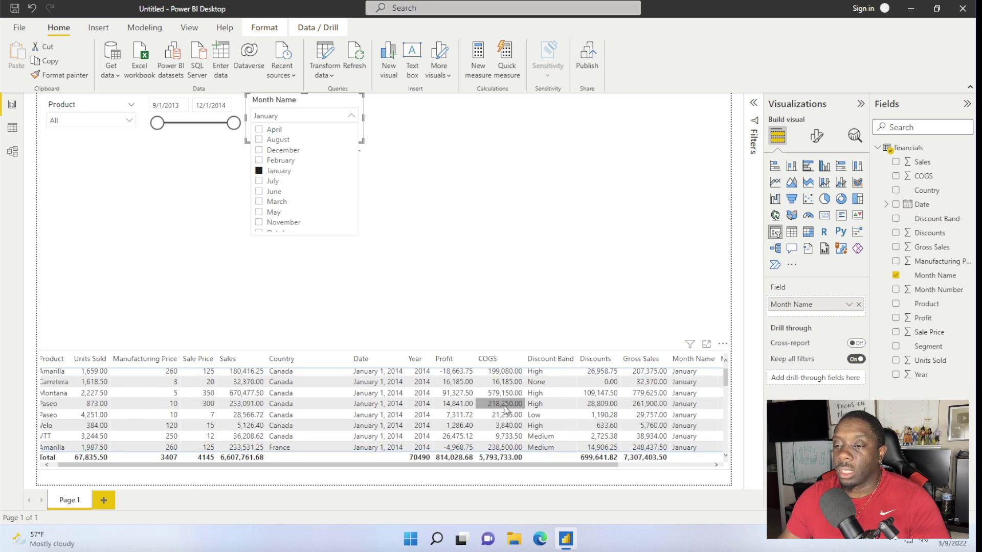
pyautogui.scroll(-5, 505, 408)
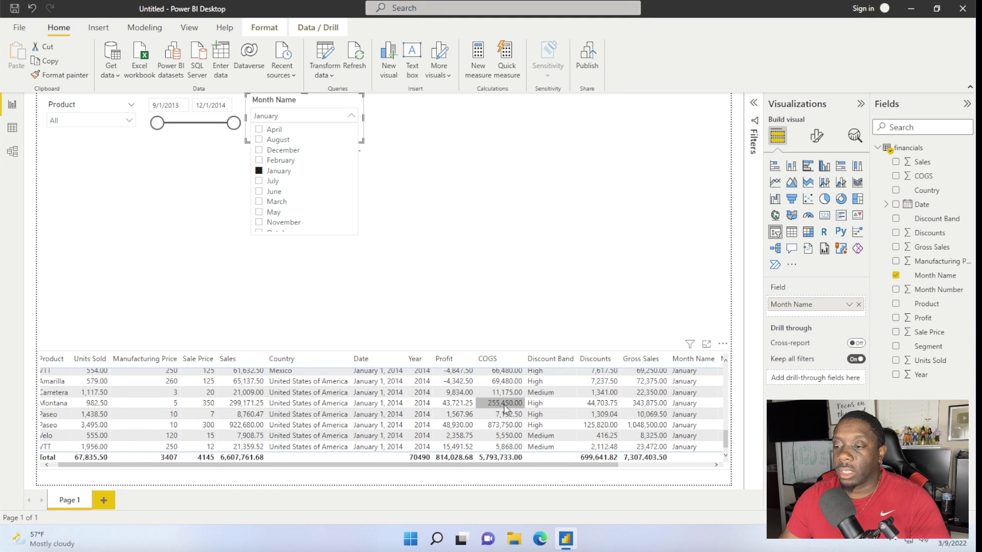
pyautogui.scroll(8, 504, 406)
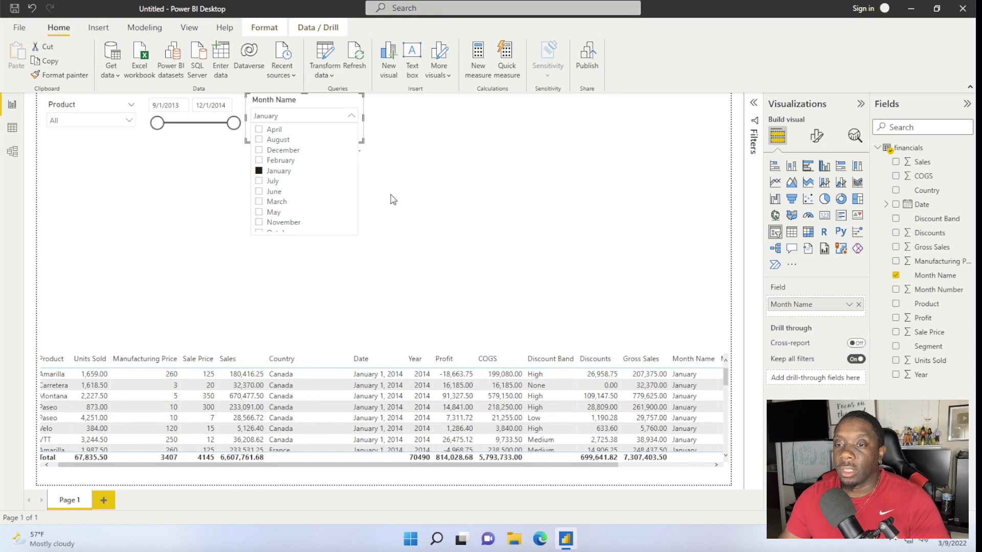
# Set the Month Name slicer to September and deselect it on the page.
pyautogui.scroll(-2, 314, 162)
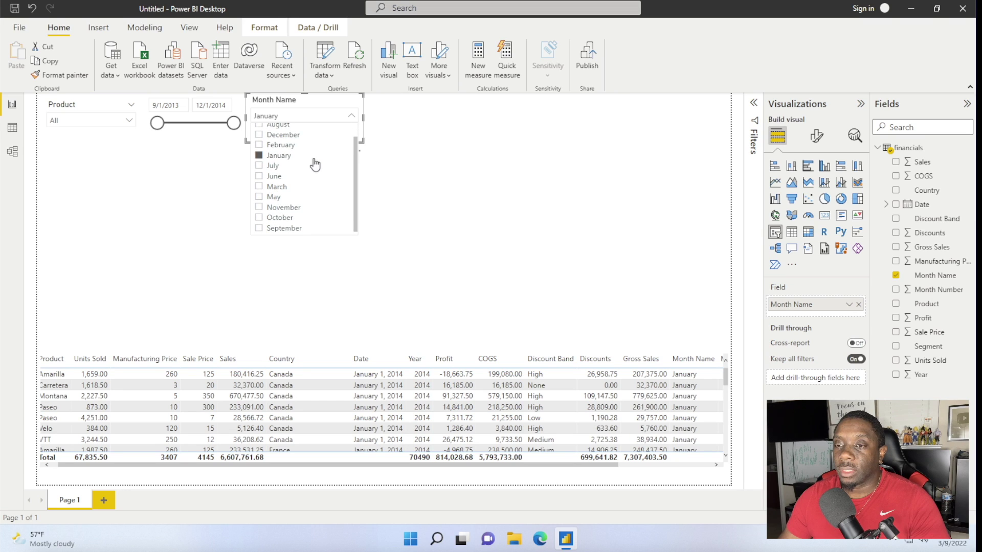
pyautogui.scroll(2, 315, 164)
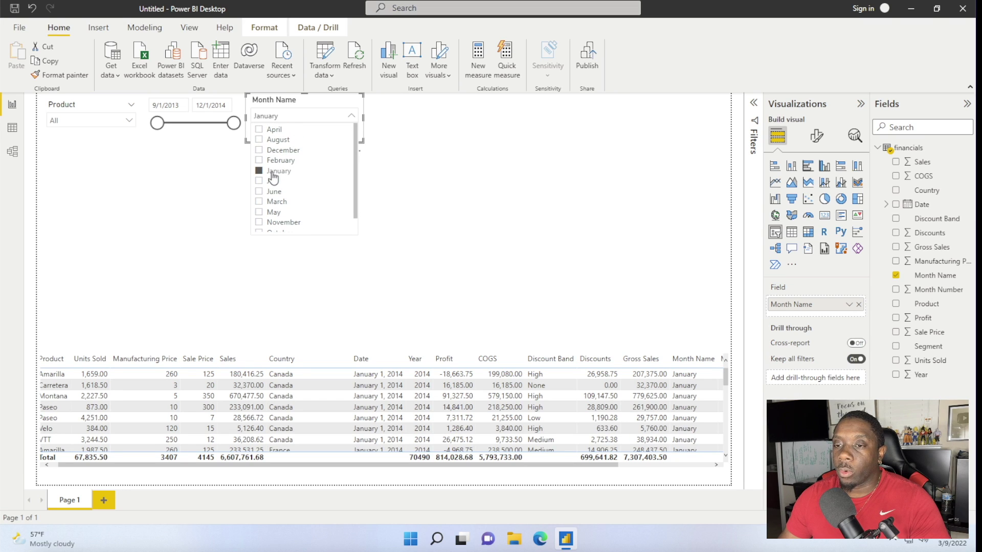
pyautogui.scroll(-2, 301, 162)
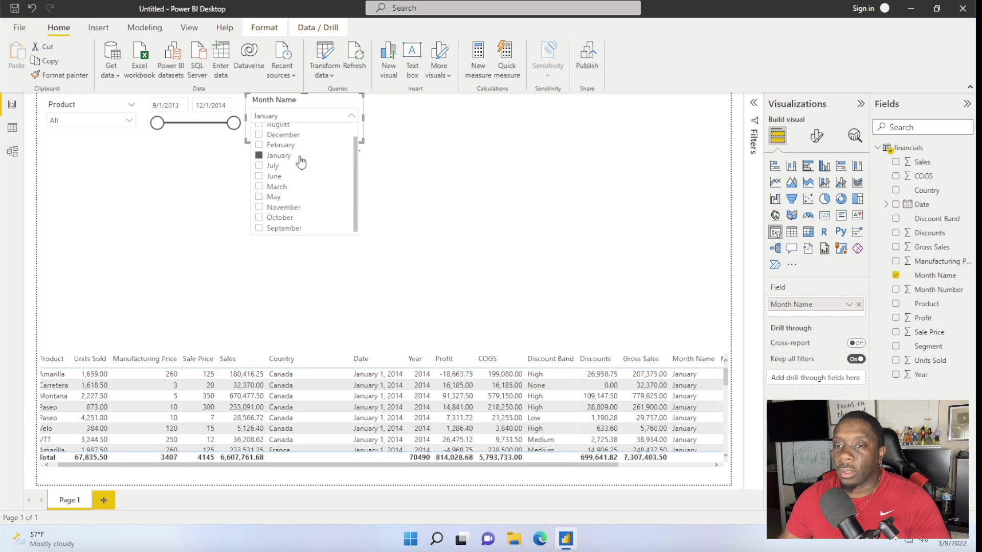
pyautogui.click(288, 231)
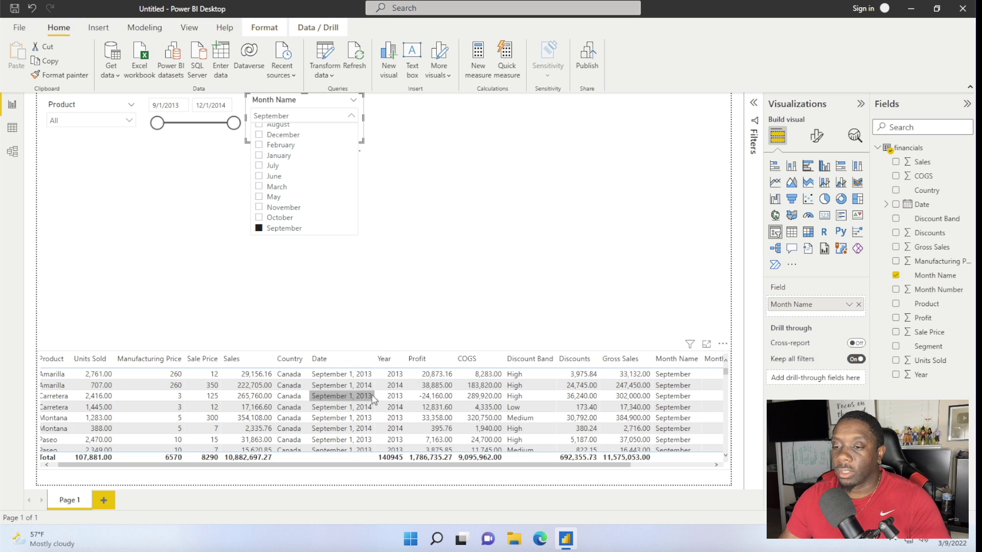
pyautogui.click(423, 256)
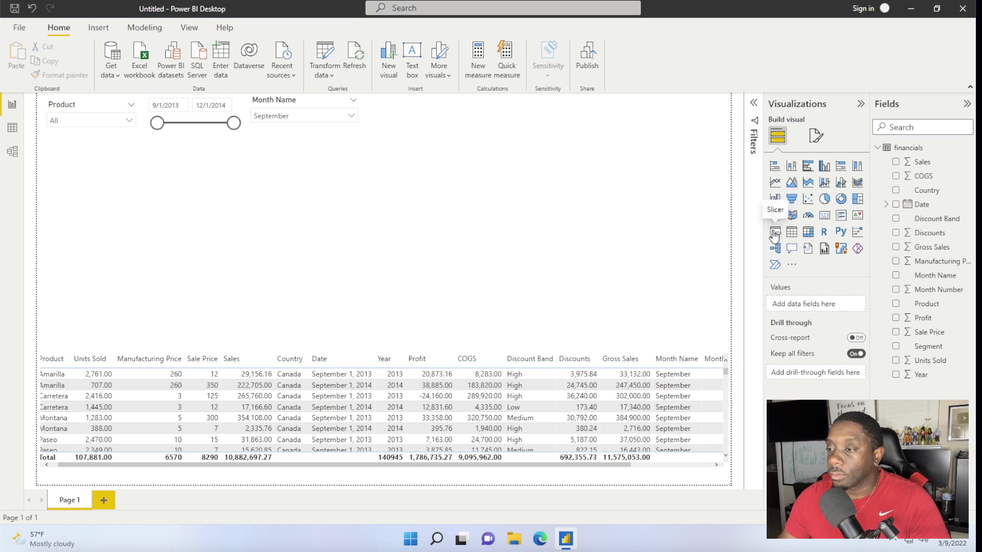
# Insert a slicer beside the Month Name slicer, shrink it to match its neighbours, and assign the Year field.
pyautogui.moveTo(474, 180); pyautogui.dragTo(455, 171)
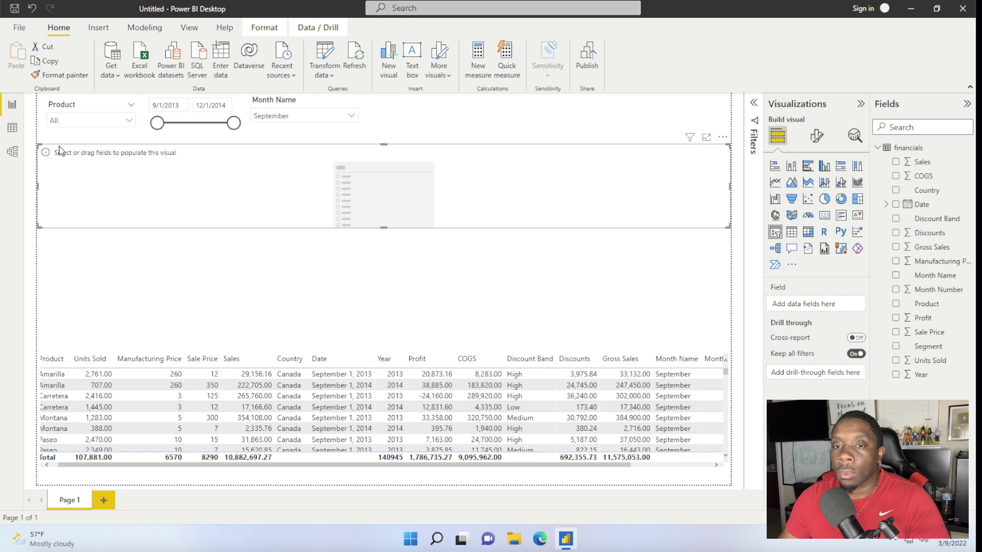
pyautogui.moveTo(39, 144); pyautogui.dragTo(364, 93)
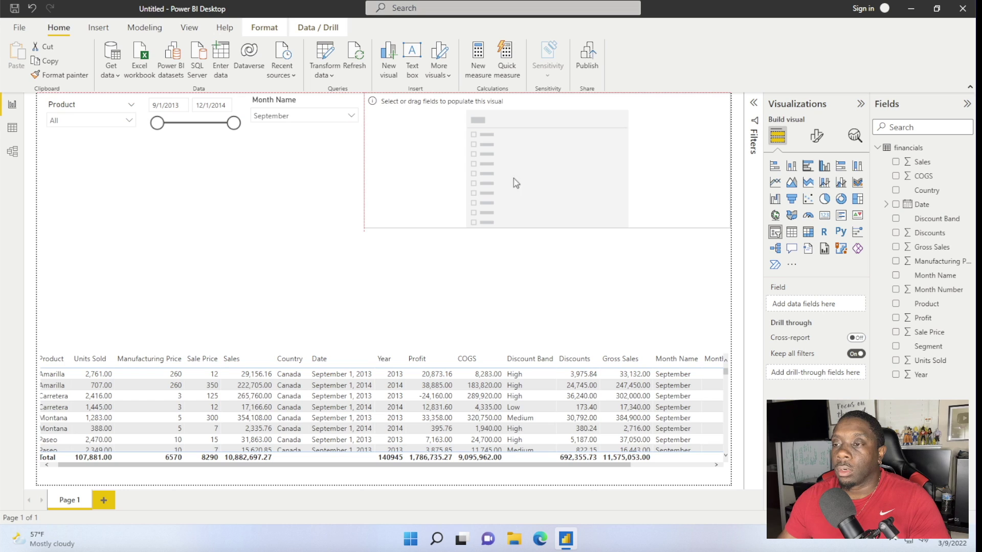
pyautogui.moveTo(727, 230); pyautogui.dragTo(465, 144)
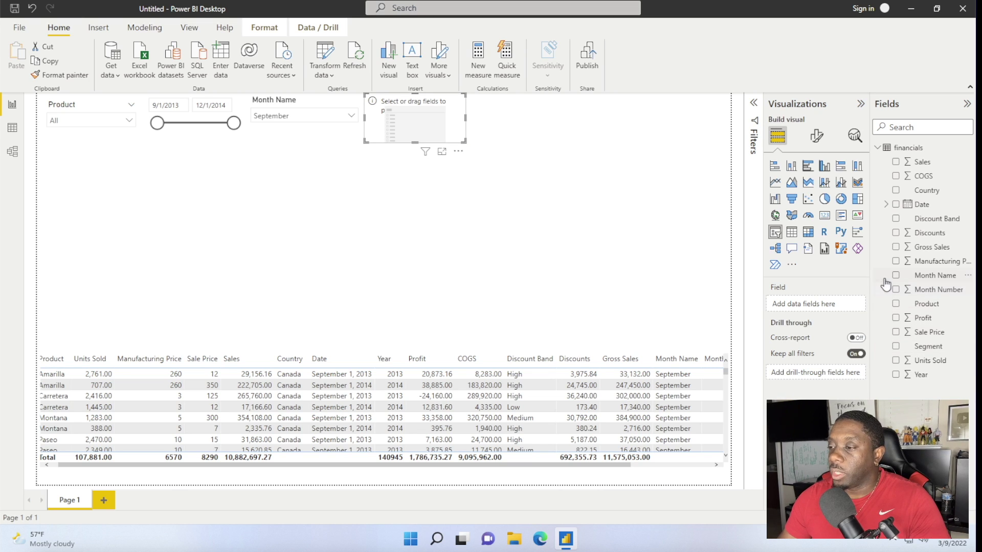
pyautogui.click(895, 376)
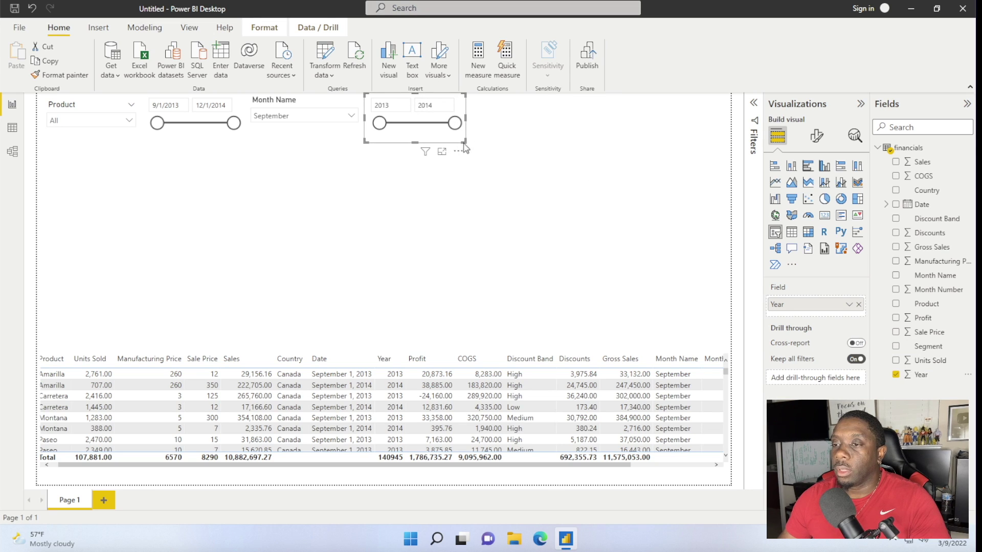
# Set the Year slicer to the Dropdown style and shrink it to match the neighbouring slicers.
pyautogui.moveTo(464, 141); pyautogui.dragTo(503, 197)
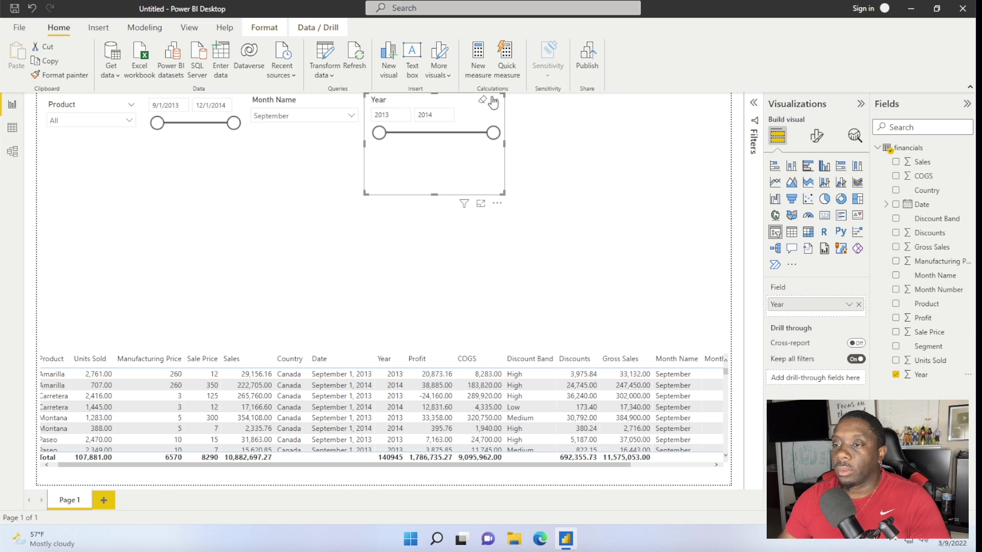
pyautogui.click(492, 102)
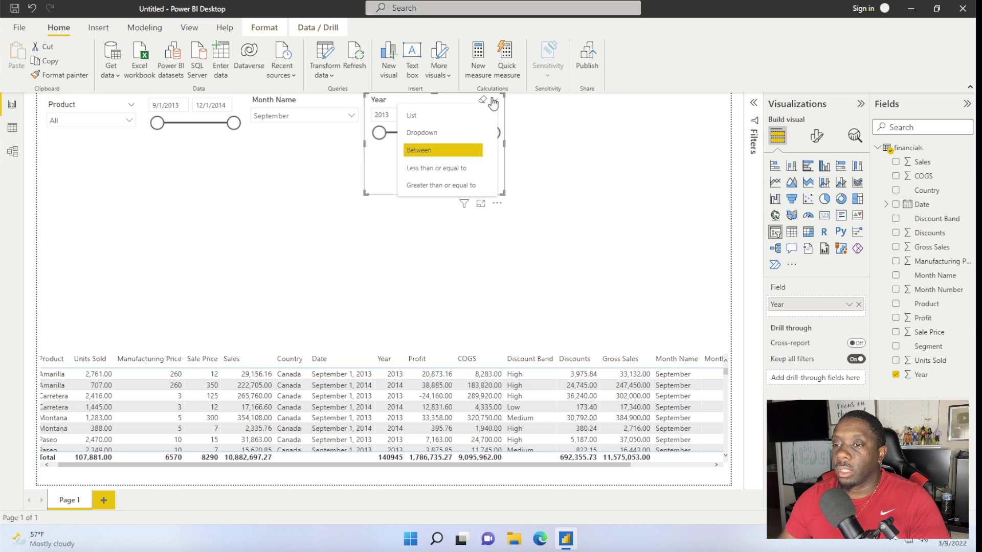
pyautogui.click(430, 132)
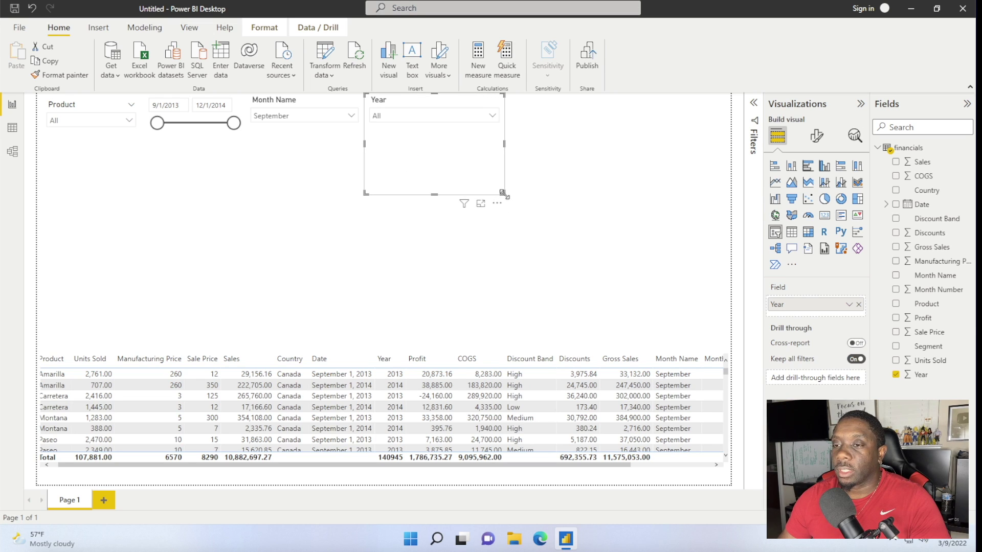
pyautogui.moveTo(503, 193); pyautogui.dragTo(450, 145)
# Filter the table to 2013 with the Year slicer and to Carretera with the Product slicer.
pyautogui.click(437, 116)
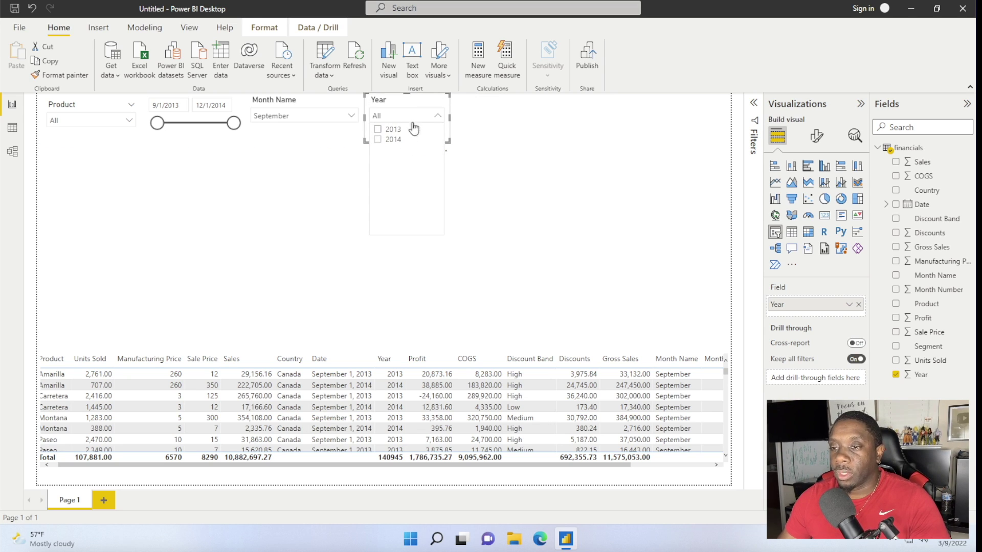
pyautogui.click(378, 131)
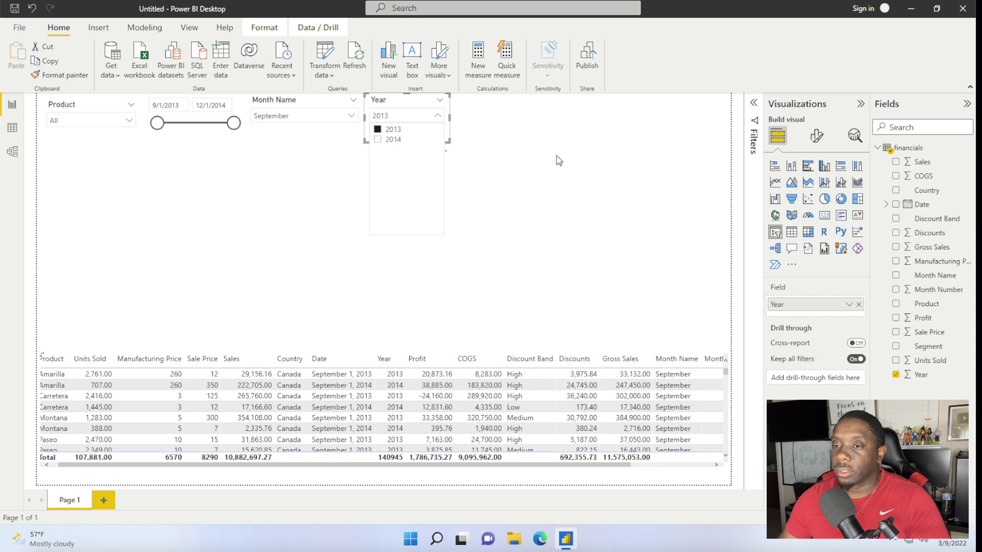
pyautogui.click(521, 152)
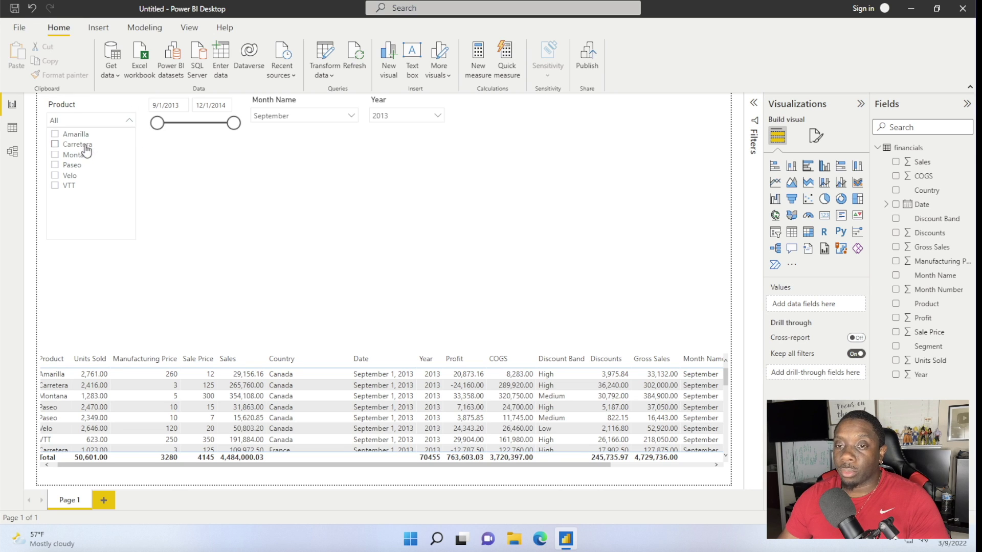
pyautogui.click(85, 147)
pyautogui.click(168, 180)
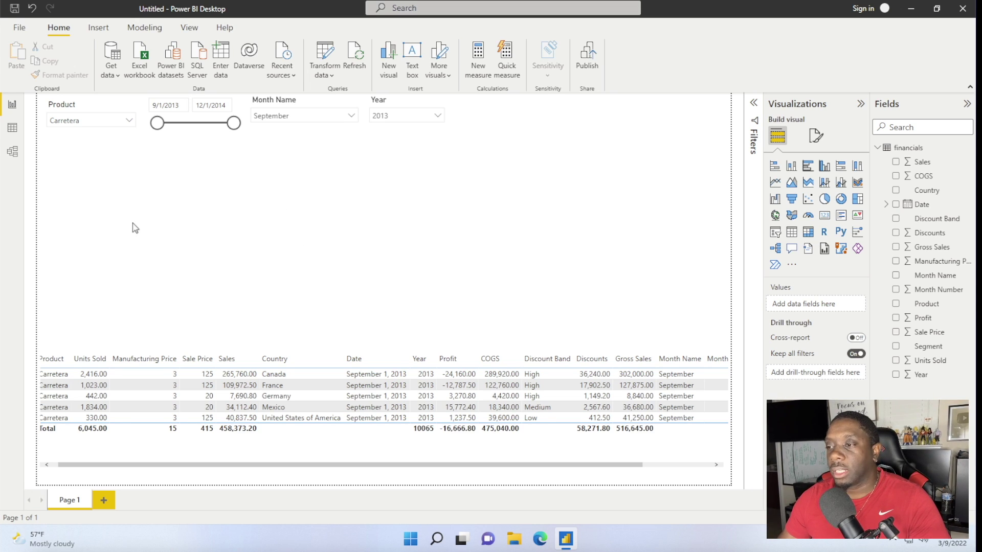
# Insert a clustered bar chart between the slicers and the table, making it taller and about a third of the page wide.
pyautogui.click(809, 167)
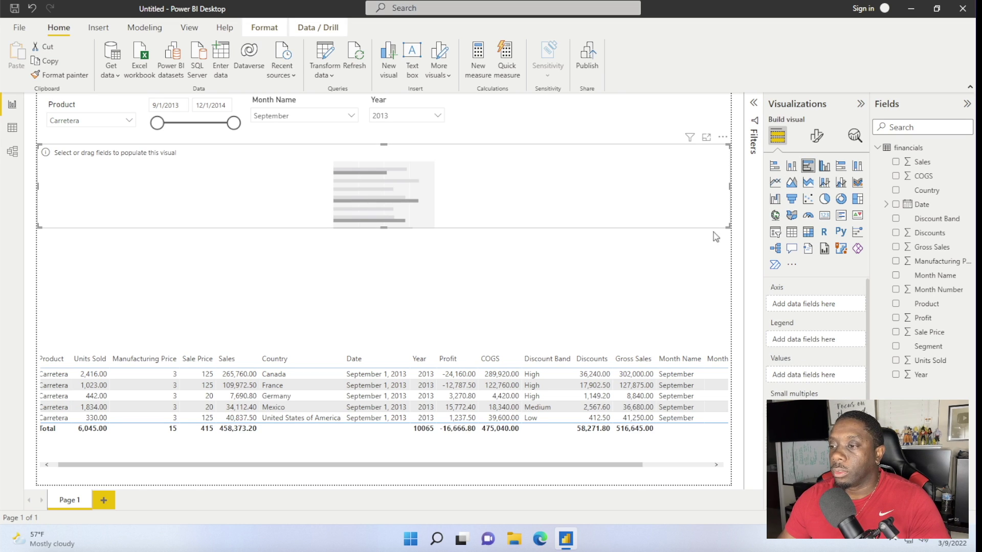
pyautogui.moveTo(728, 226); pyautogui.dragTo(511, 327)
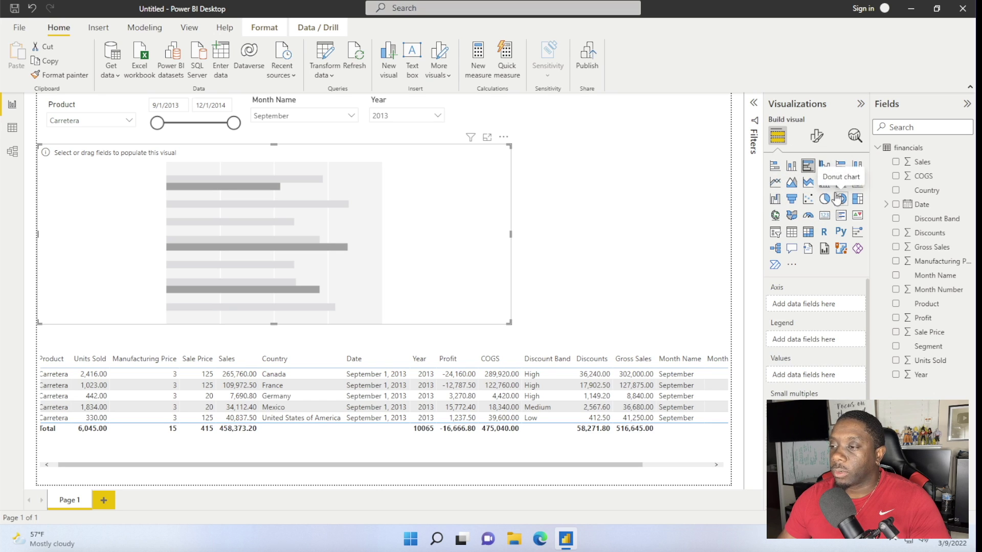
pyautogui.moveTo(512, 238); pyautogui.dragTo(250, 245)
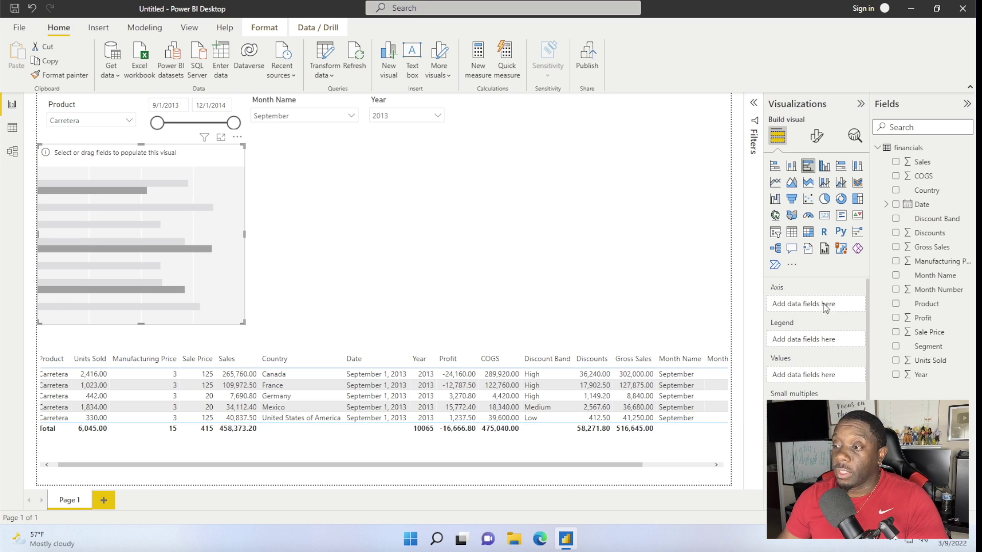
# Assign Product to the bar chart's Axis and Legend and Units Sold to its Values.
pyautogui.click(896, 305)
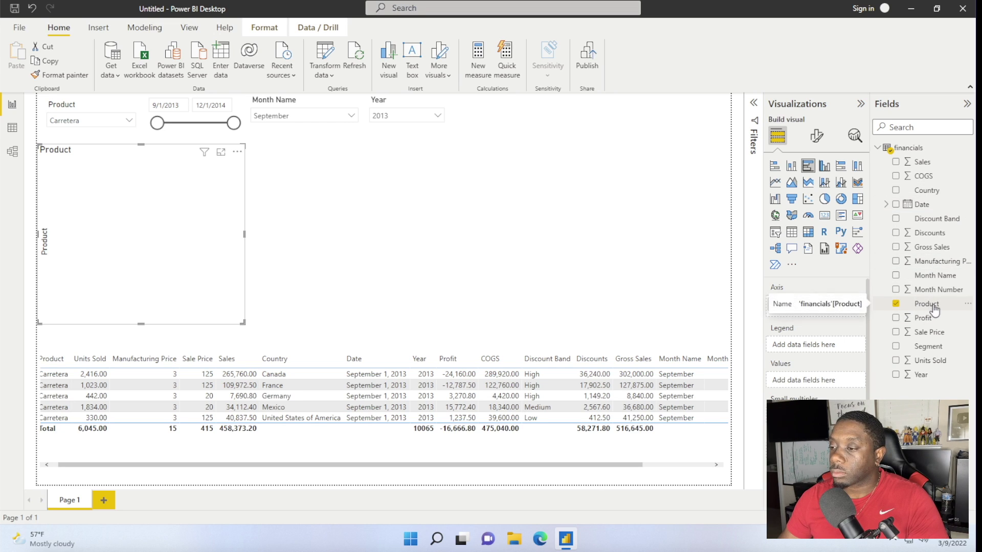
pyautogui.moveTo(935, 308); pyautogui.dragTo(835, 351)
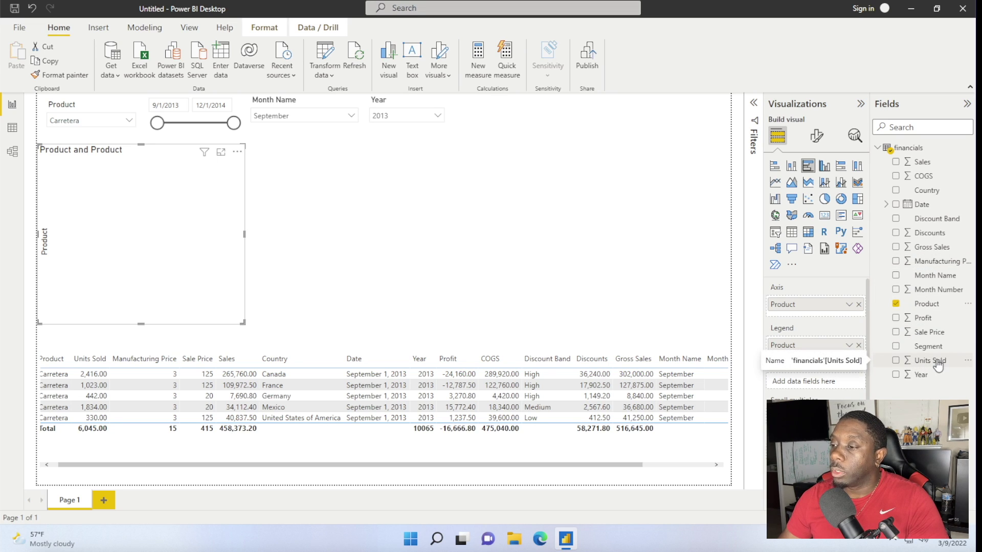
pyautogui.moveTo(930, 364); pyautogui.dragTo(837, 385)
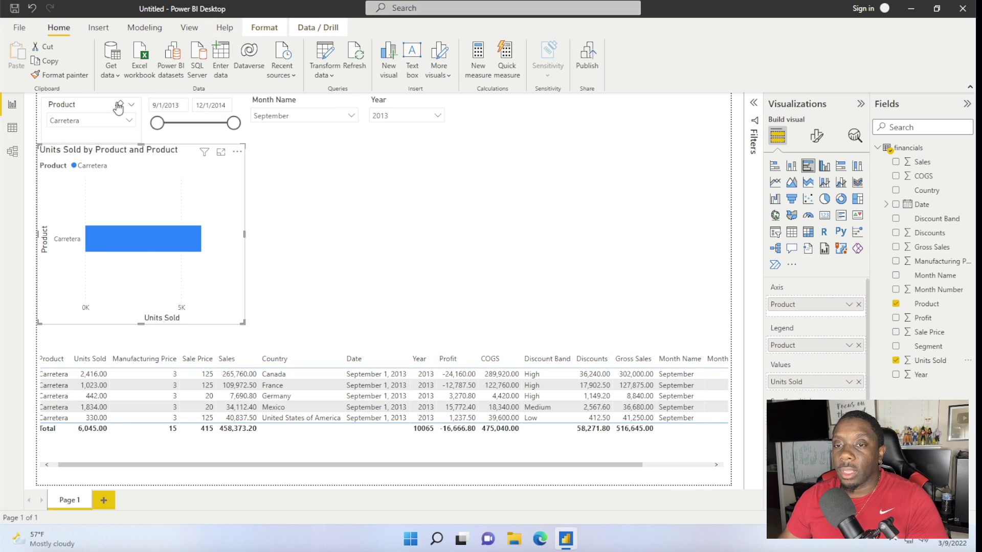
# Clear the selections in the Product, Month Name and Year slicers.
pyautogui.click(119, 107)
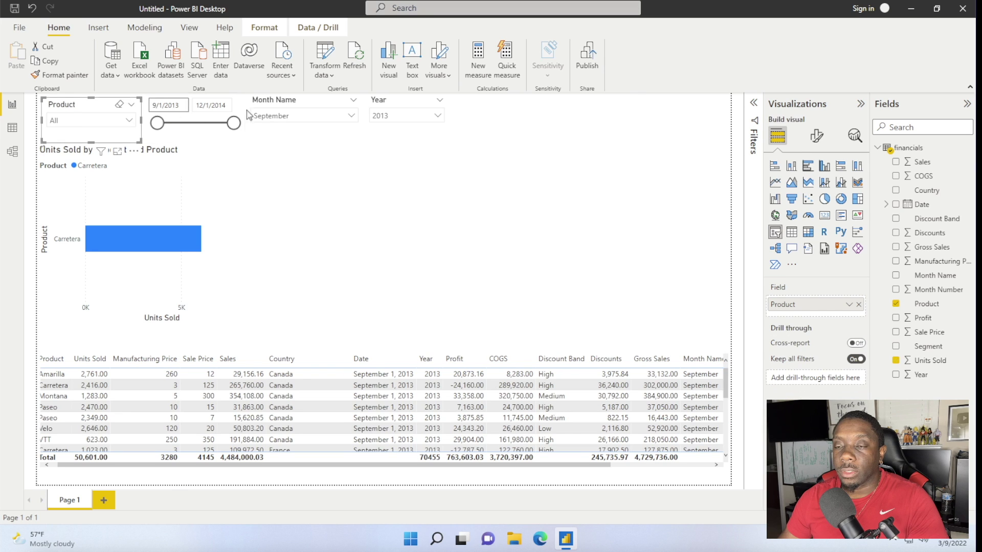
pyautogui.click(341, 100)
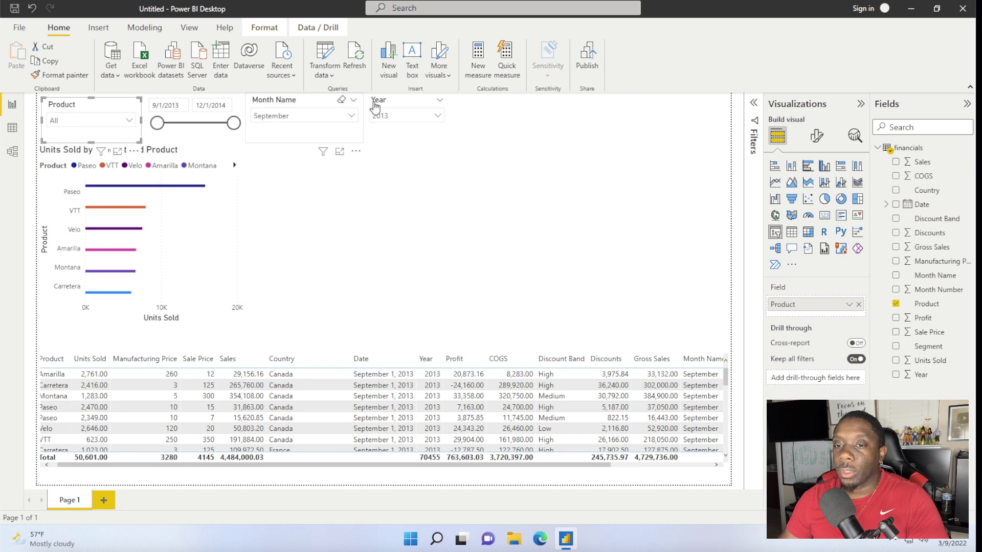
pyautogui.click(428, 101)
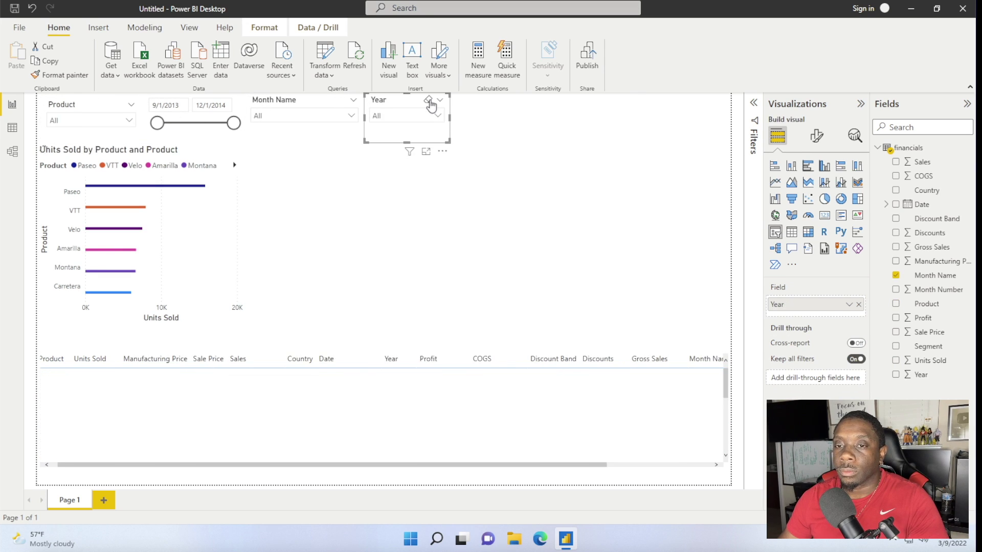
# Remove Product from the bar chart's Axis and assign it to the Axis again.
pyautogui.click(243, 257)
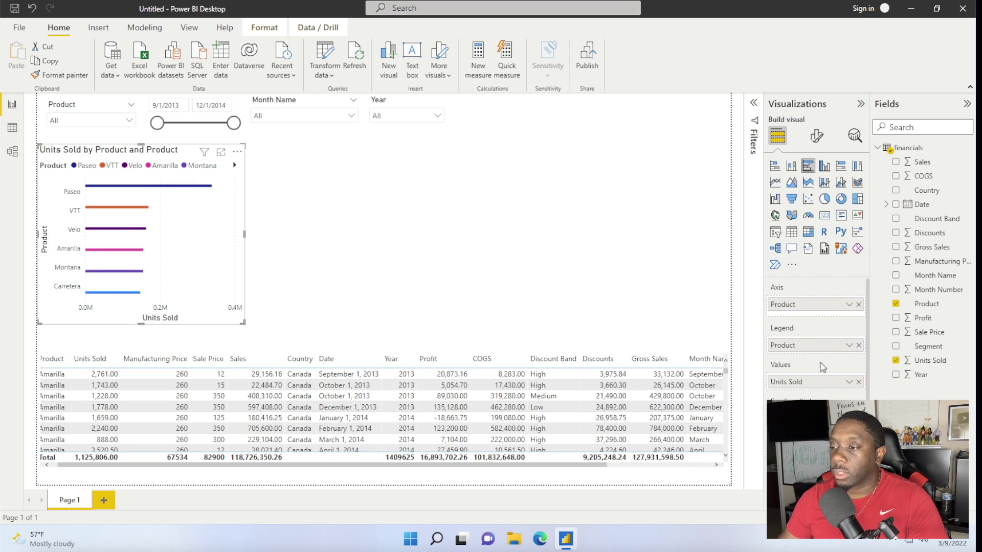
pyautogui.click(858, 305)
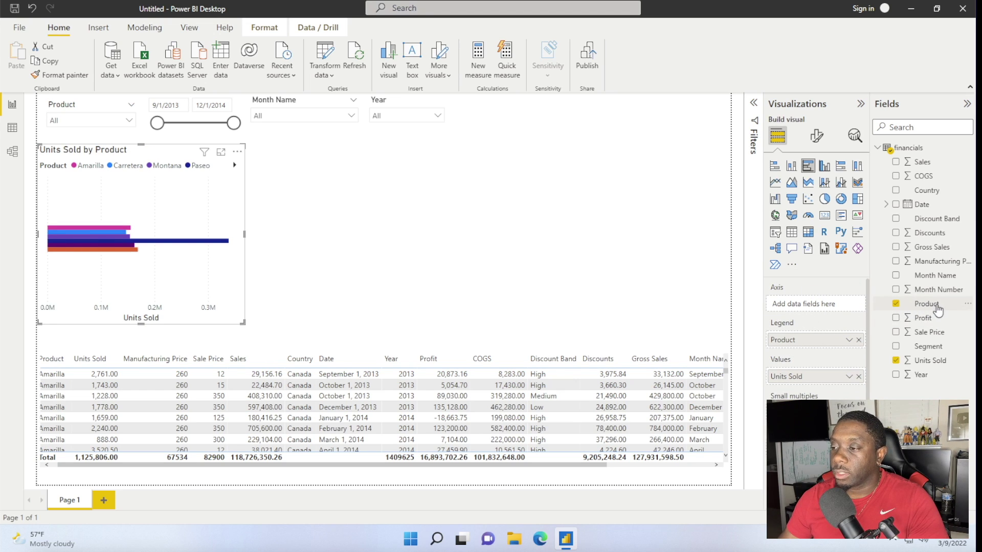
pyautogui.moveTo(931, 311); pyautogui.dragTo(815, 308)
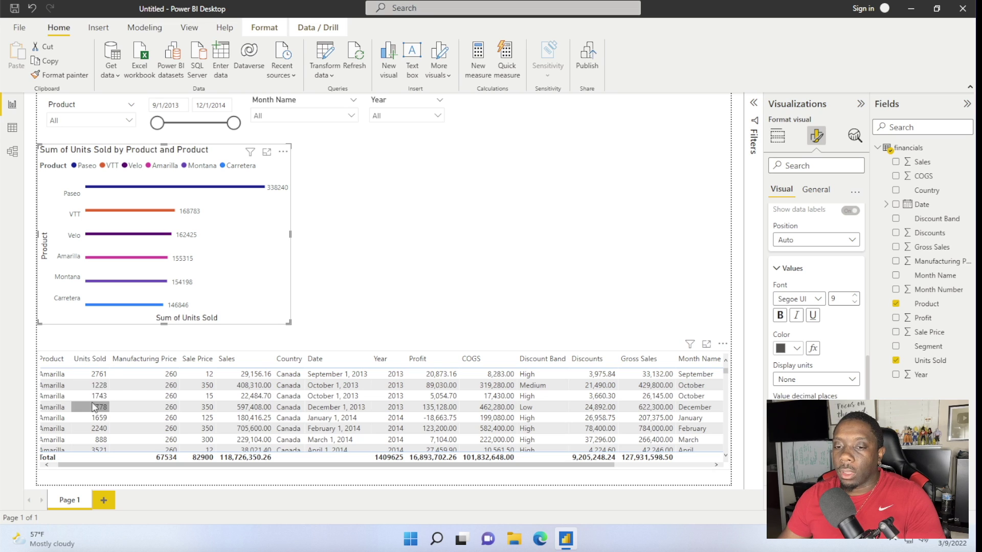
# Examine how the VTT and Velo bars cross-filter the table, ending with no bar selected.
pyautogui.scroll(-2, 92, 409)
pyautogui.scroll(2, 92, 409)
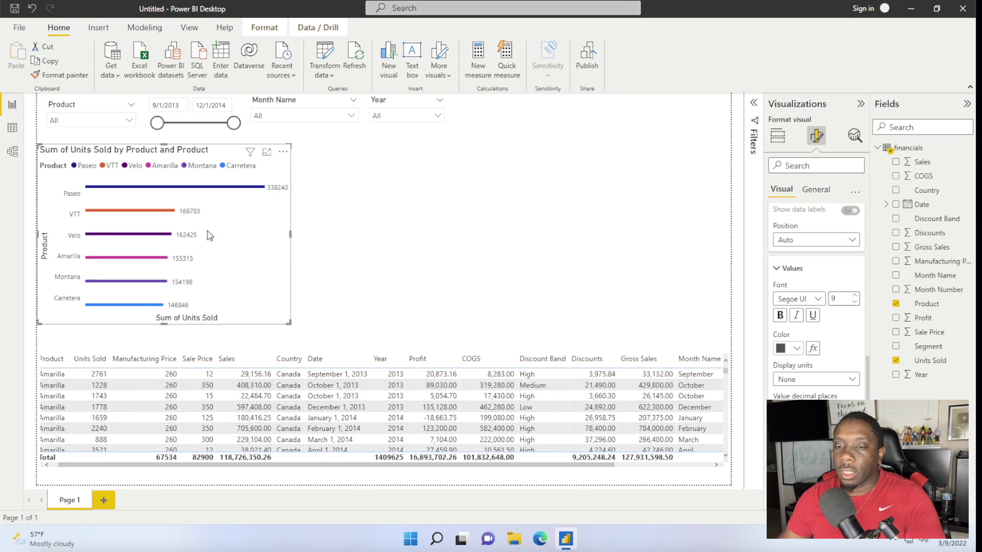
pyautogui.click(169, 214)
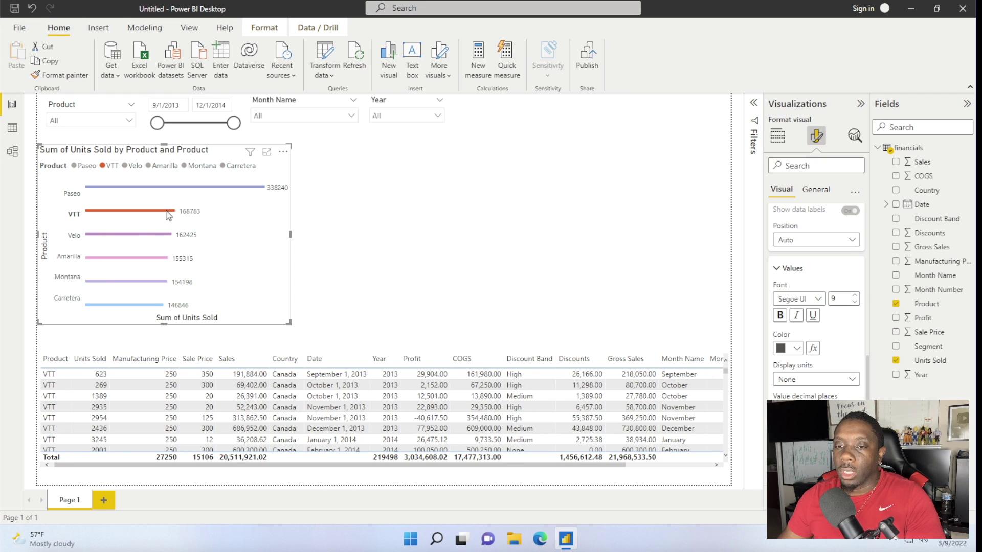
pyautogui.click(149, 234)
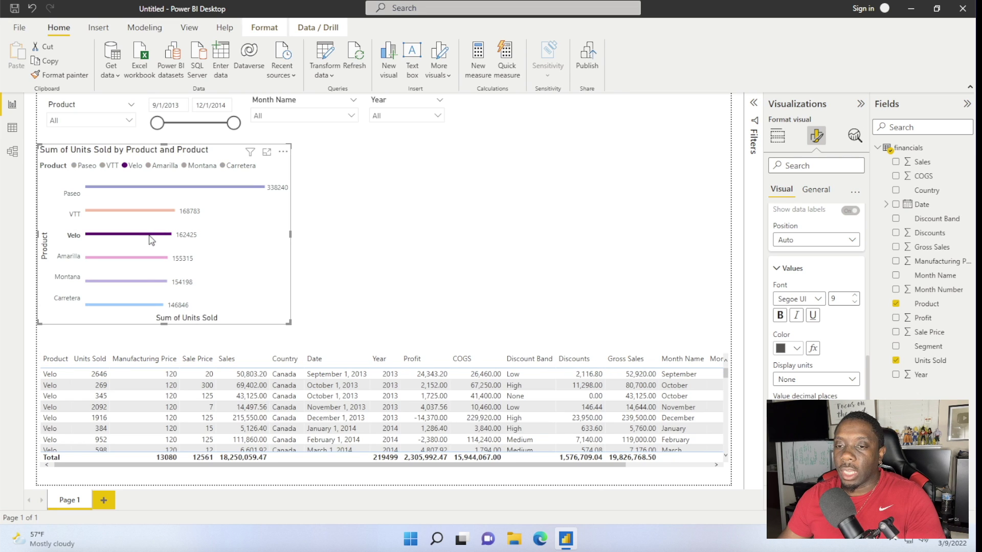
pyautogui.click(150, 236)
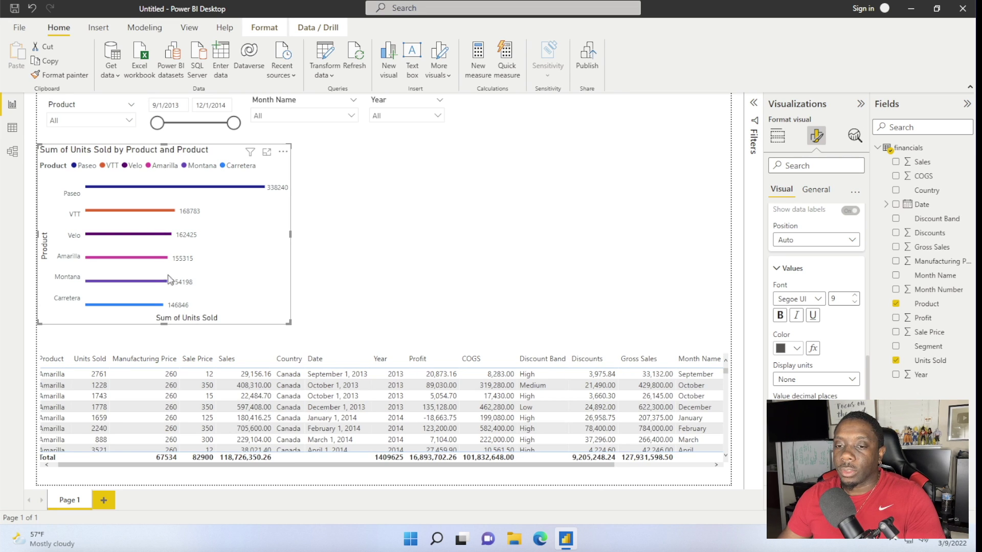
# Sort the table by Units Sold in descending order.
pyautogui.click(106, 354)
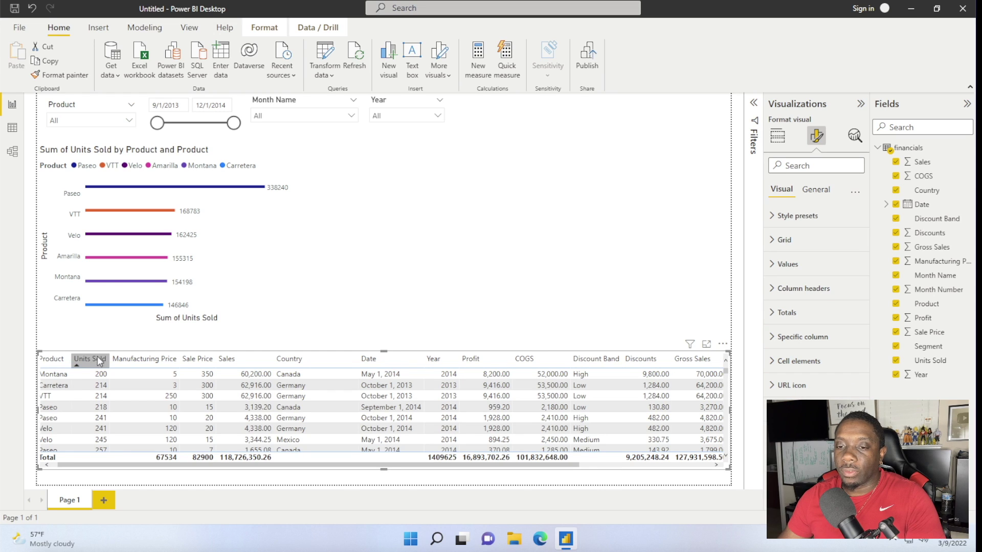
pyautogui.click(99, 361)
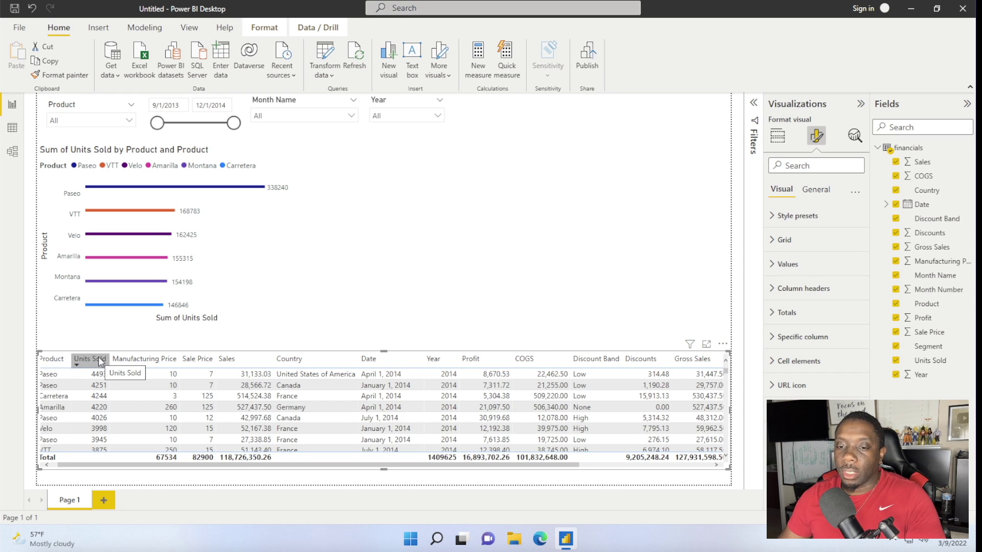
pyautogui.moveTo(133, 466); pyautogui.dragTo(106, 468)
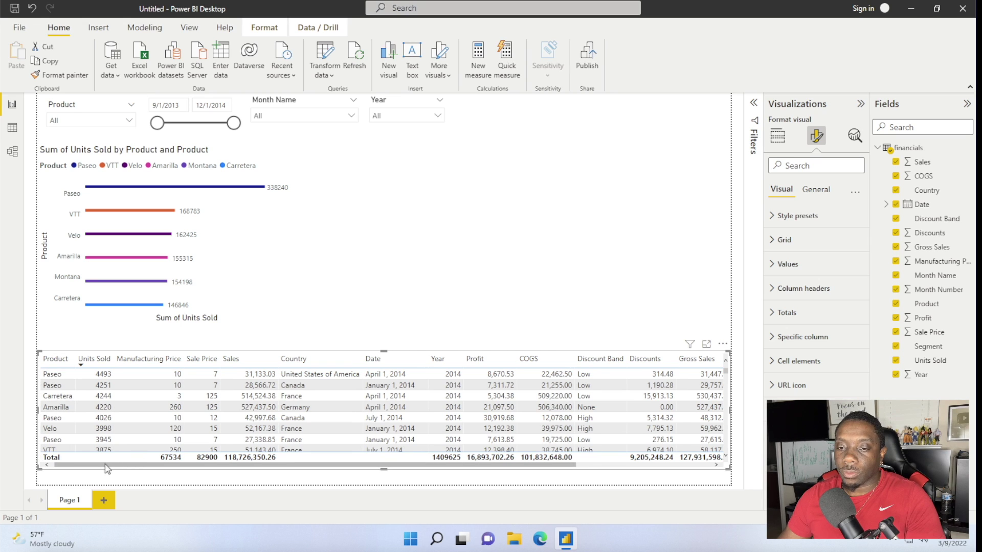
# Examine the sorted table cross-filtered by VTT alone and by Paseo and VTT together, ending with the bar selection cleared.
pyautogui.click(157, 211)
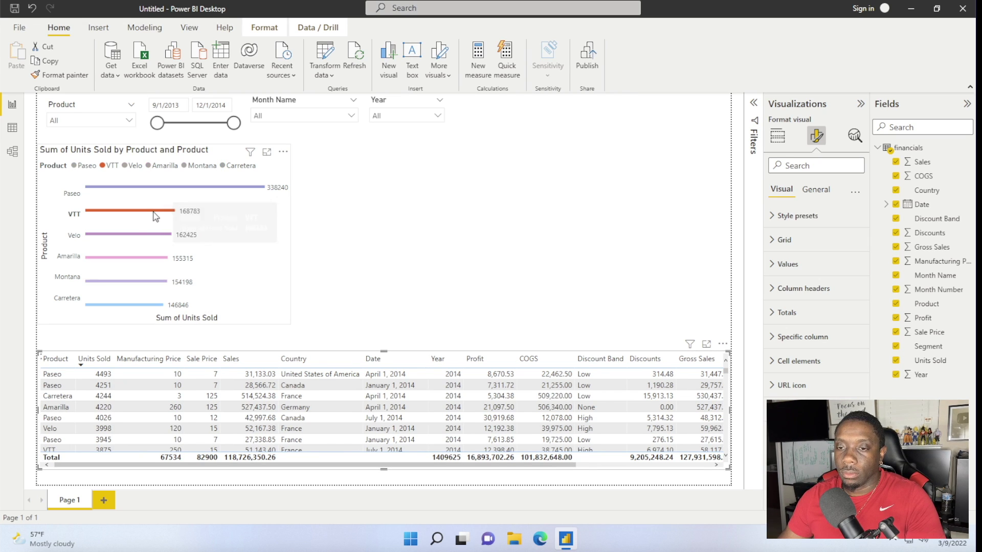
pyautogui.click(144, 241)
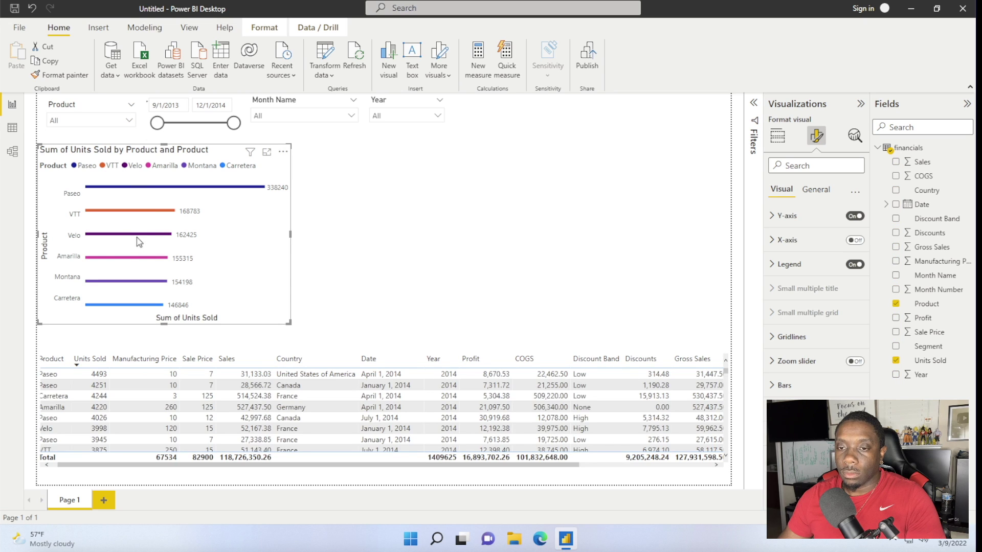
pyautogui.click(158, 188)
pyautogui.keyDown('ctrl'); pyautogui.click(149, 210); pyautogui.keyUp('ctrl')
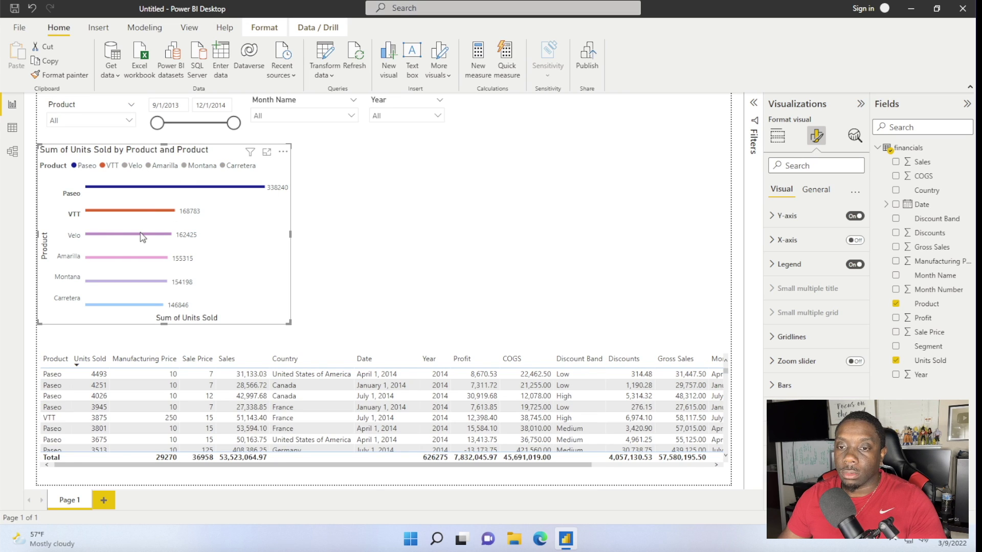
pyautogui.click(242, 193)
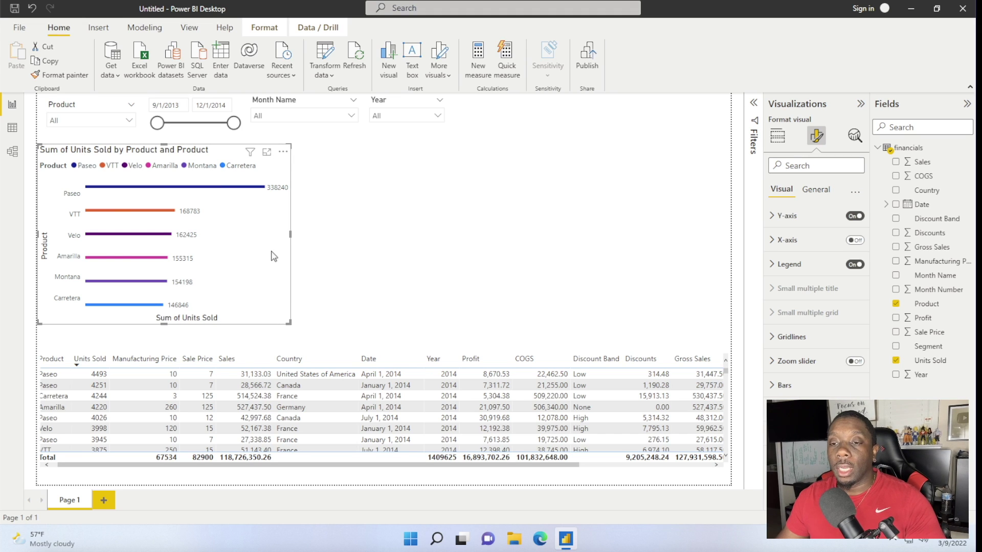
# Narrow the bar chart slightly and insert a clustered column chart directly beside it, resized to leave free space on its far side.
pyautogui.moveTo(290, 234); pyautogui.dragTo(270, 234)
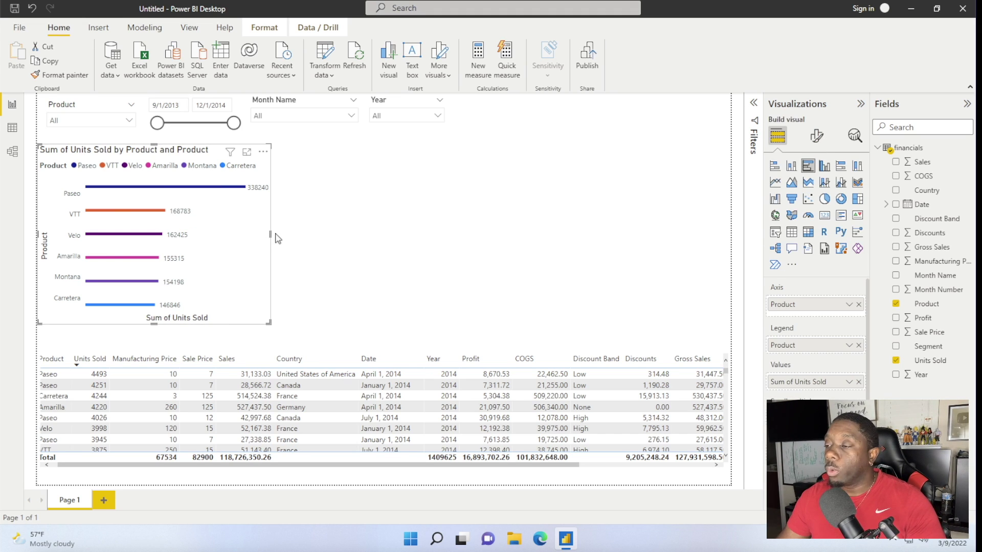
pyautogui.click(314, 237)
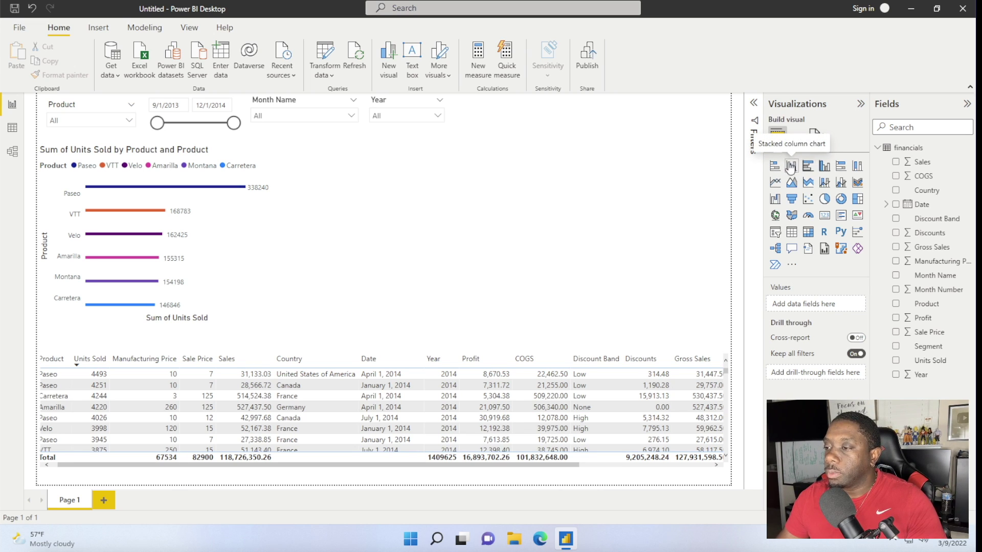
pyautogui.click(824, 166)
pyautogui.moveTo(500, 323); pyautogui.dragTo(432, 241)
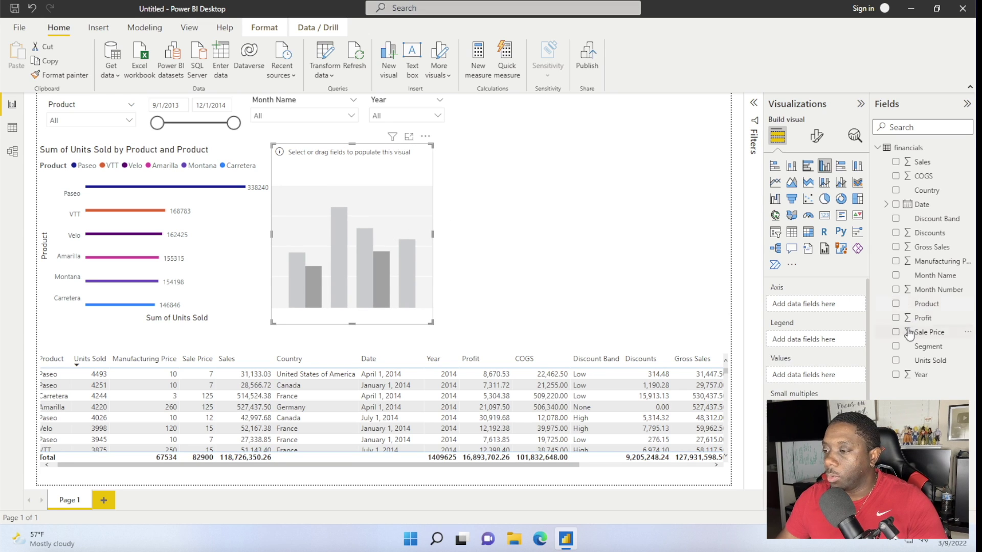
# Fill the empty column chart with Product as axis, Year as legend and the count of Units Sold as values, and widen it slightly.
pyautogui.click(895, 303)
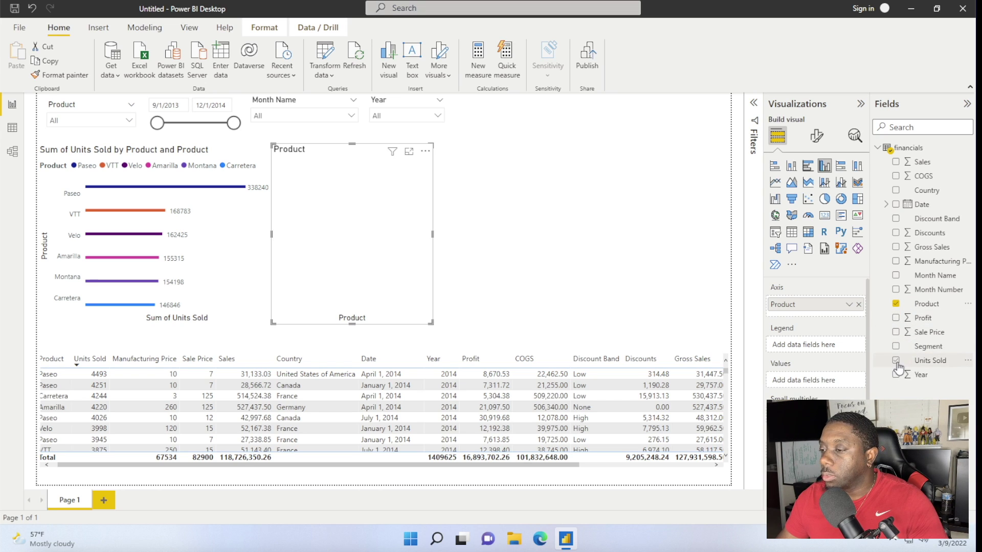
pyautogui.moveTo(878, 364); pyautogui.dragTo(832, 390)
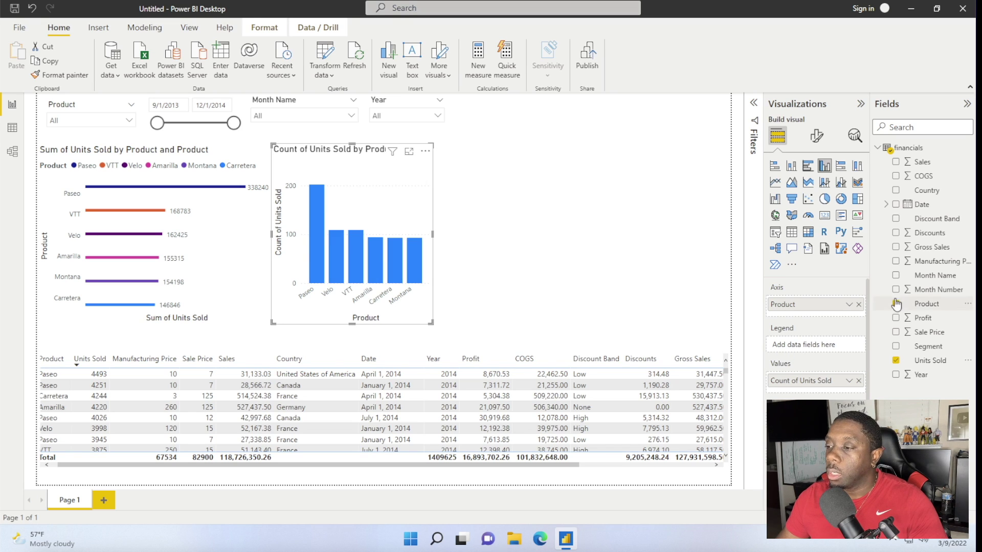
pyautogui.moveTo(932, 382); pyautogui.dragTo(827, 351)
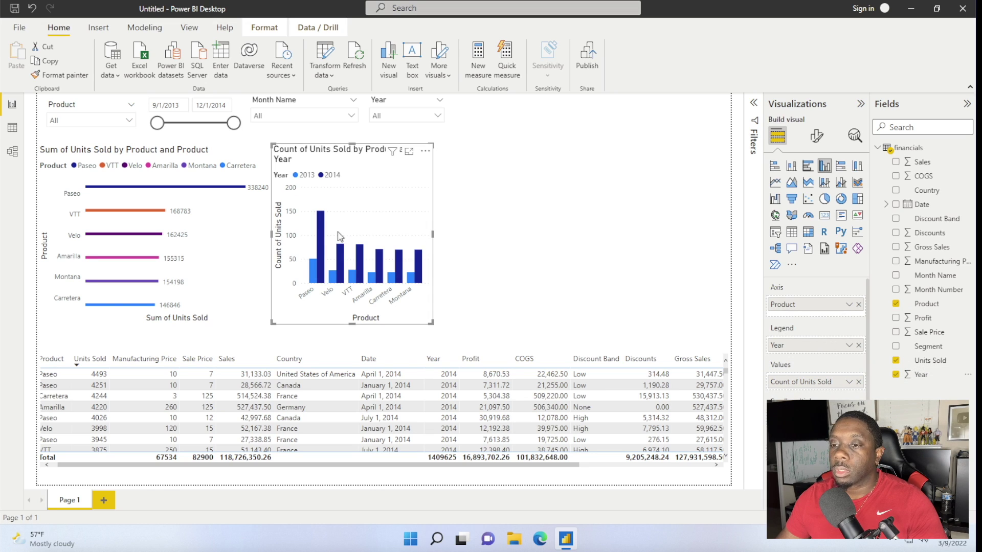
pyautogui.moveTo(432, 234); pyautogui.dragTo(449, 235)
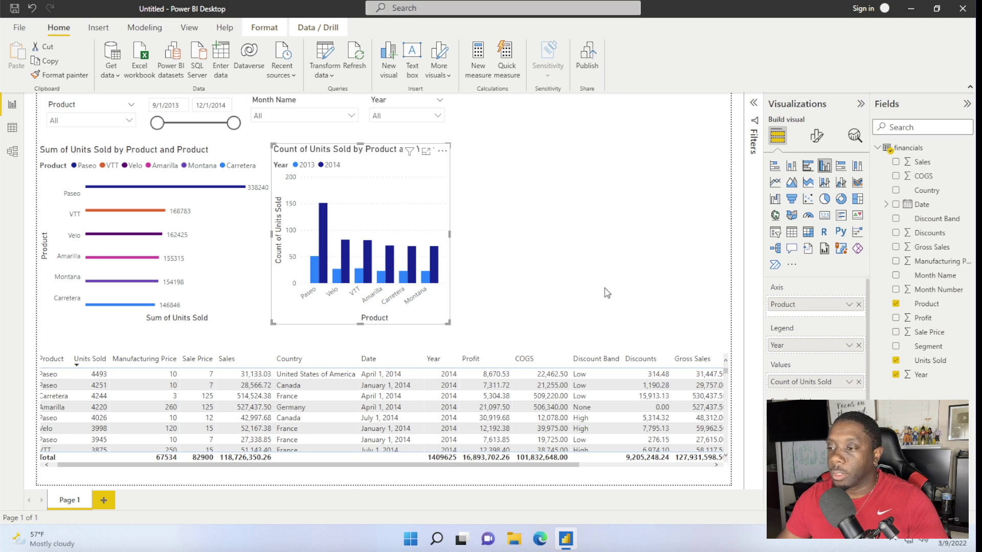
# Change the column chart's title to "Year Graph".
pyautogui.click(816, 136)
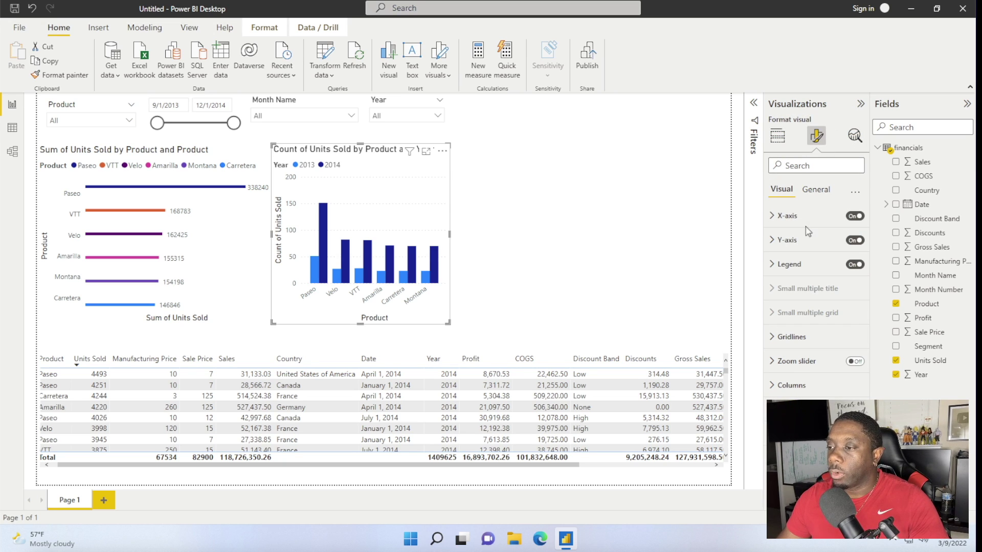
pyautogui.click(815, 190)
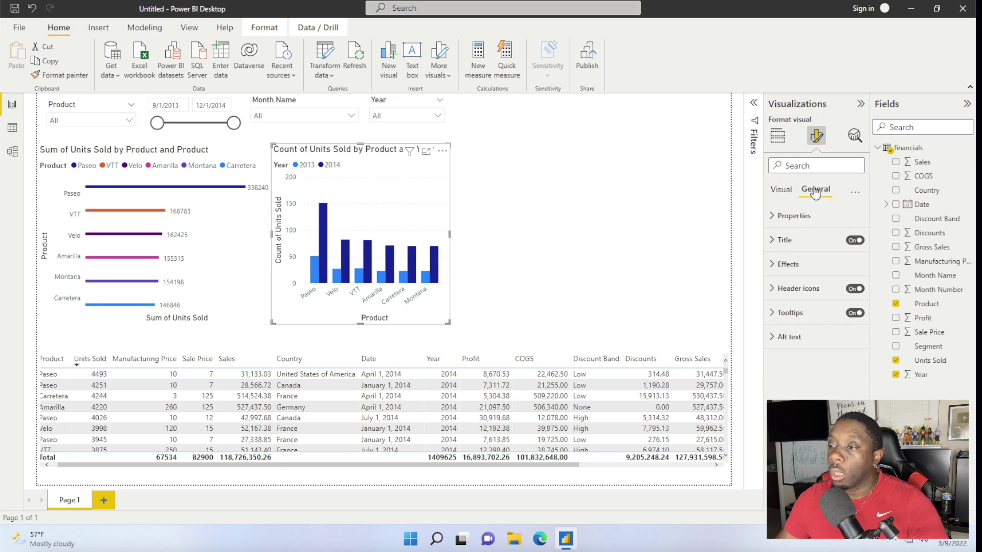
pyautogui.click(773, 242)
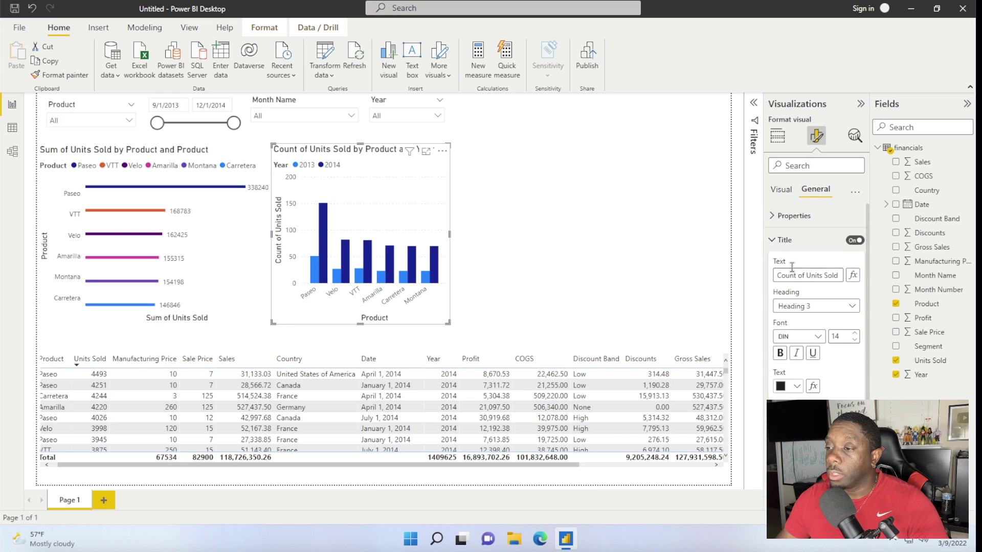
pyautogui.click(805, 276)
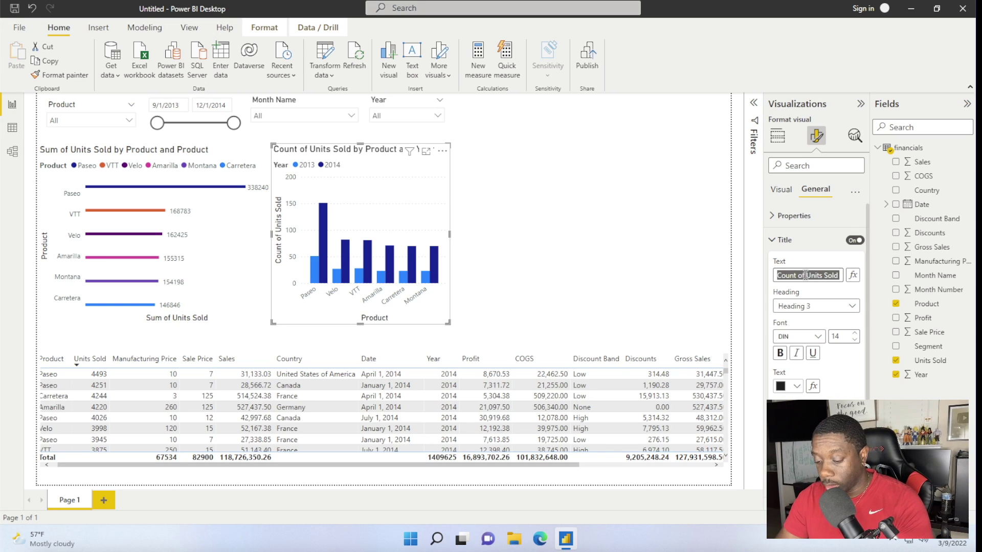
pyautogui.write('Y')
pyautogui.write('ear ra')
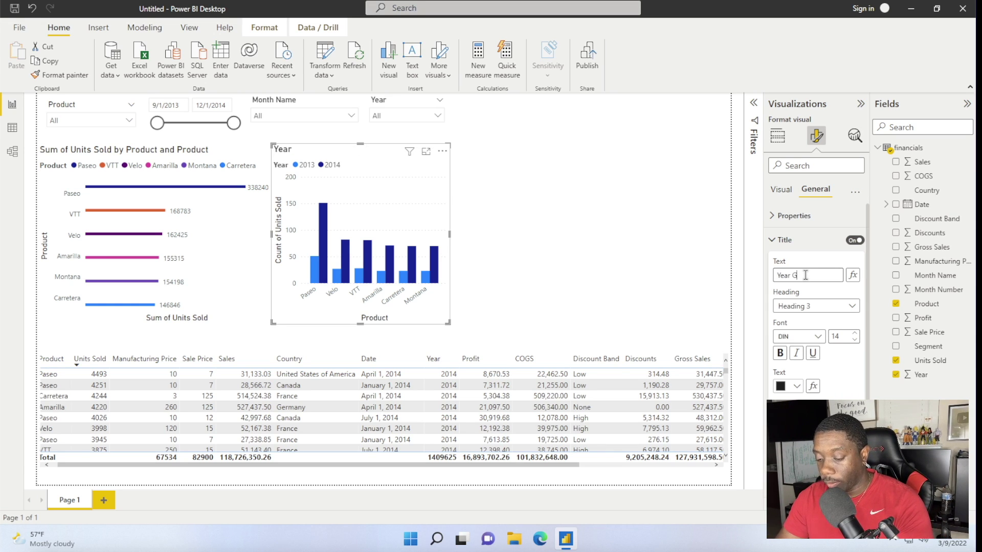
pyautogui.write('ph')
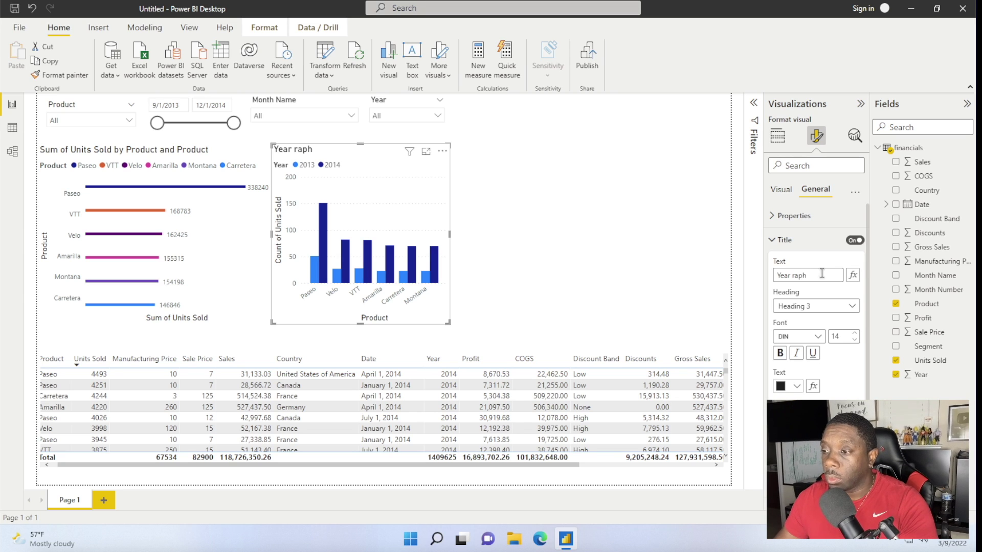
pyautogui.press('BackSpace')
pyautogui.press('BackSpace')
pyautogui.press('BackSpace')
pyautogui.press('BackSpace')
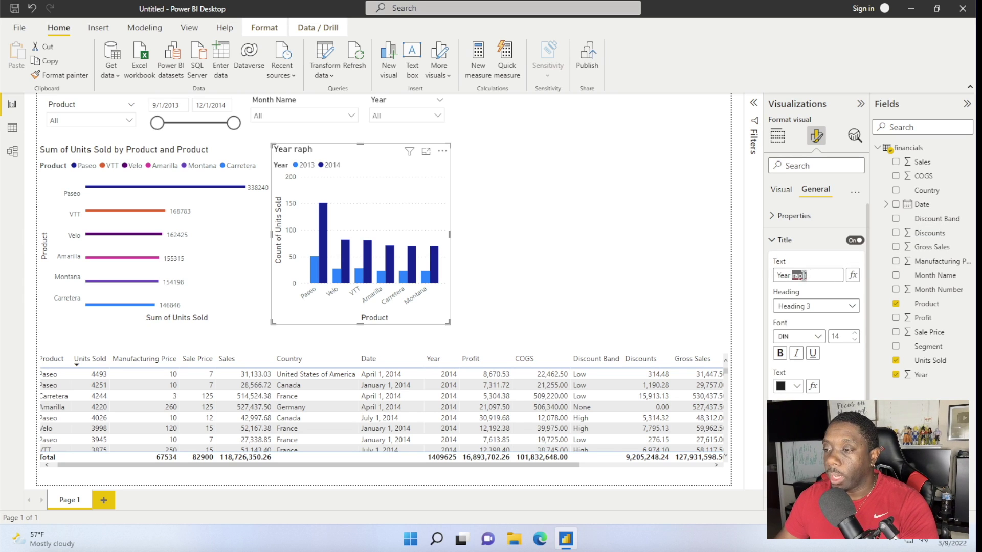
pyautogui.write('Graph')
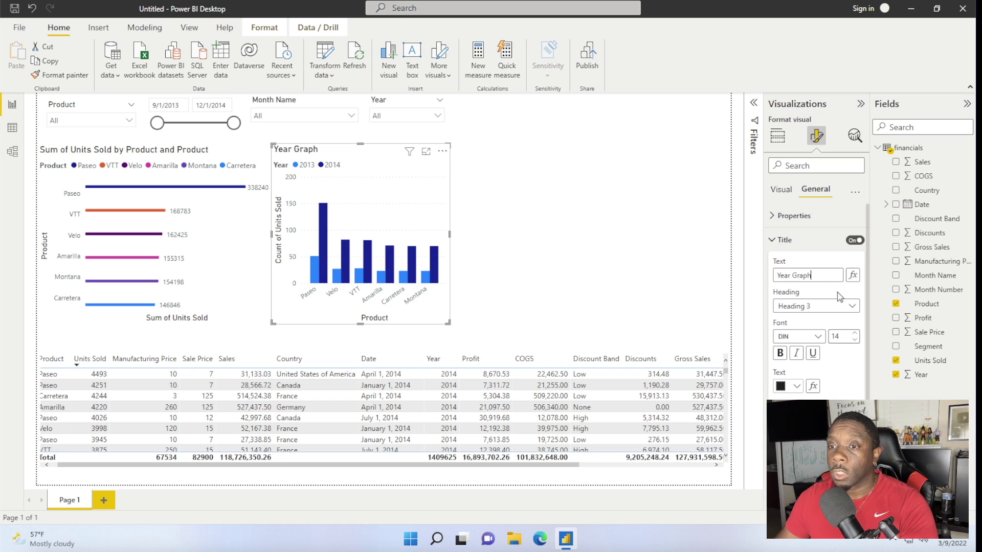
pyautogui.click(575, 194)
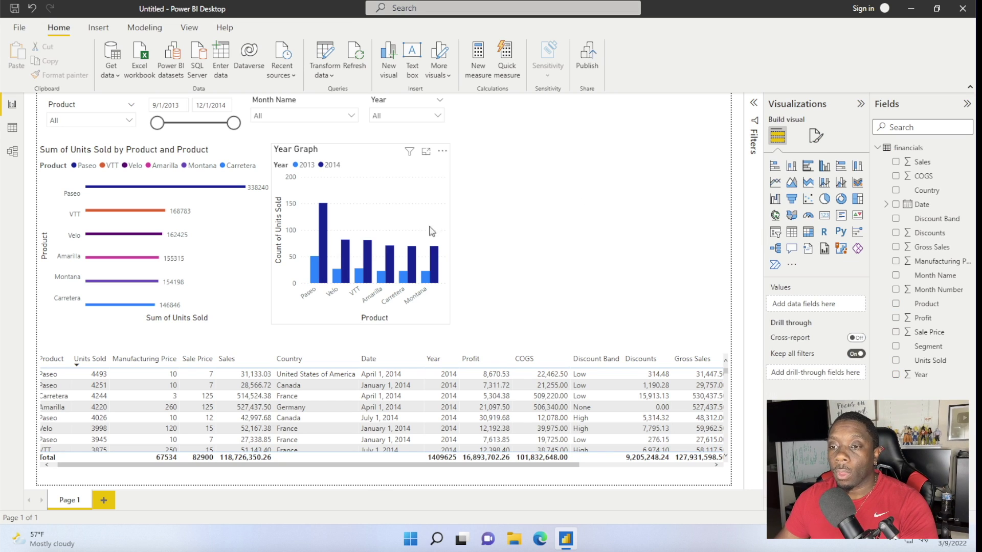
# Turn on data labels for the Year Graph column chart and leave the chart deselected.
pyautogui.click(359, 165)
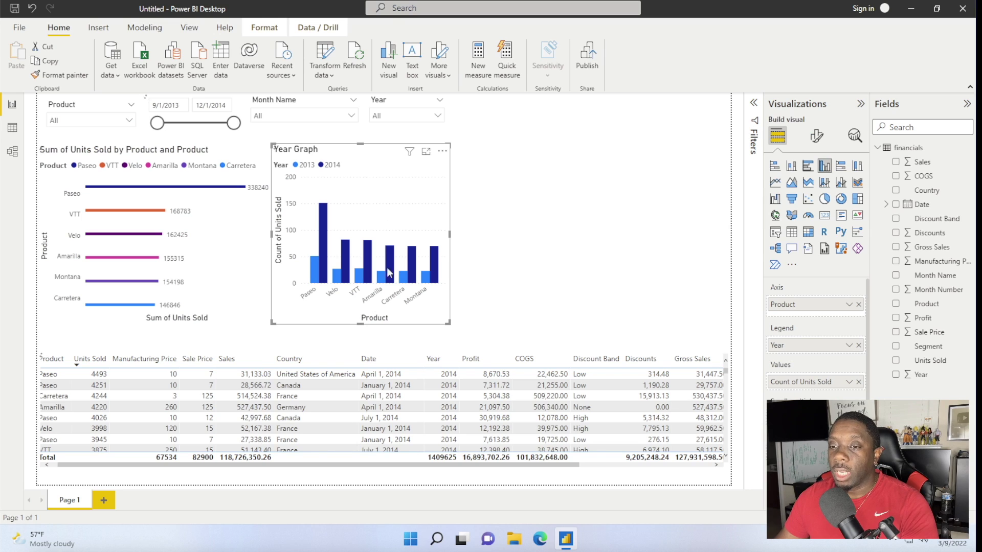
pyautogui.click(816, 135)
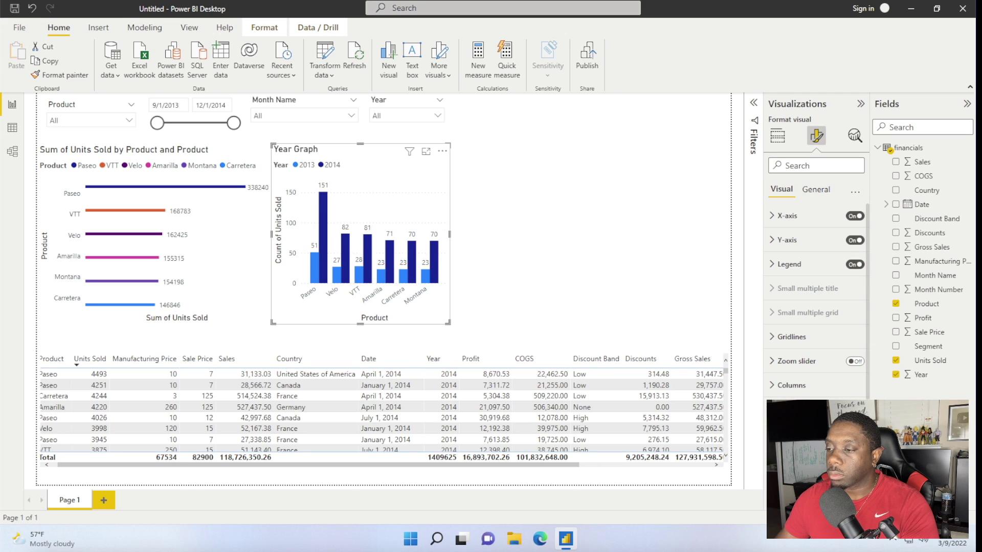
pyautogui.click(777, 136)
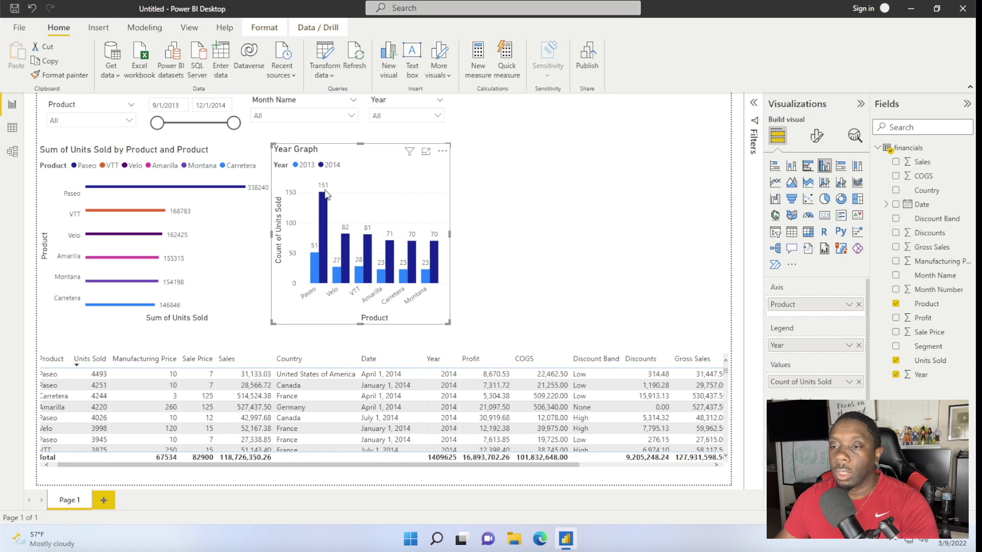
pyautogui.moveTo(326, 204)
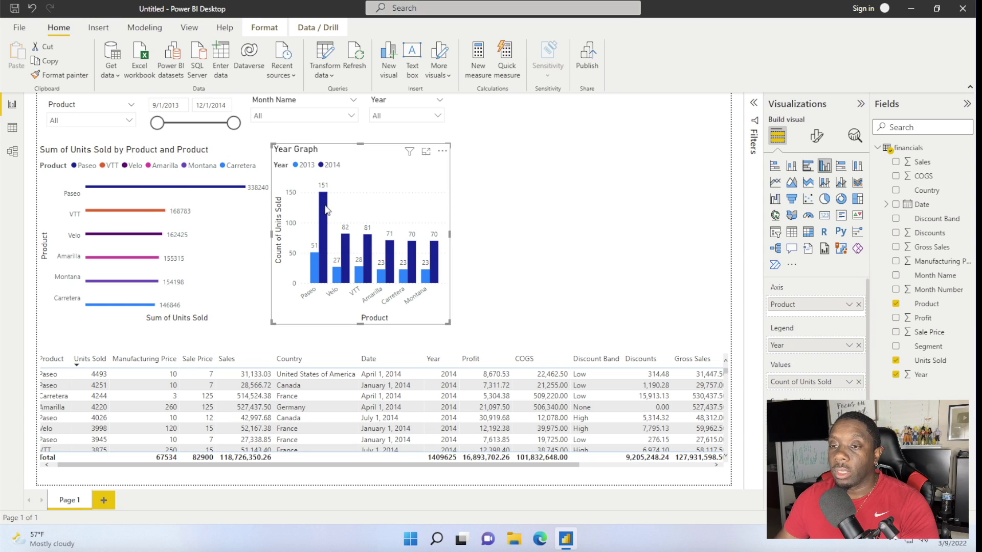
pyautogui.click(566, 197)
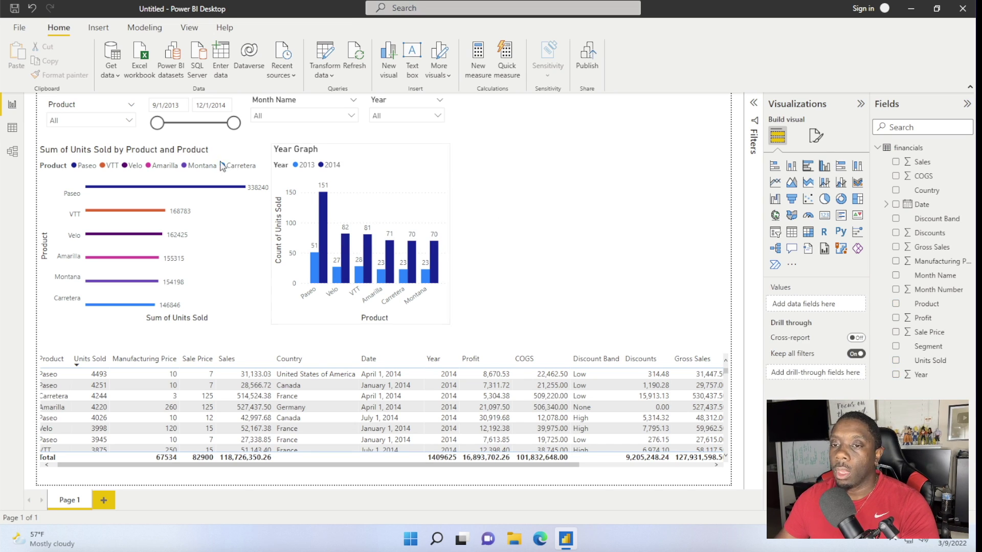
# Shorten the bar chart's title to "Sum of Units Sold by Product".
pyautogui.click(193, 152)
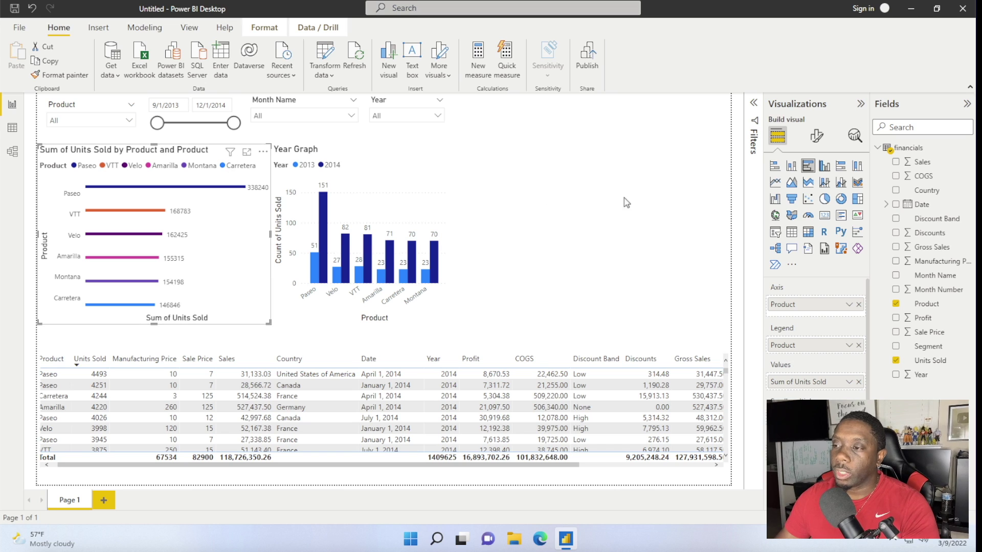
pyautogui.click(817, 136)
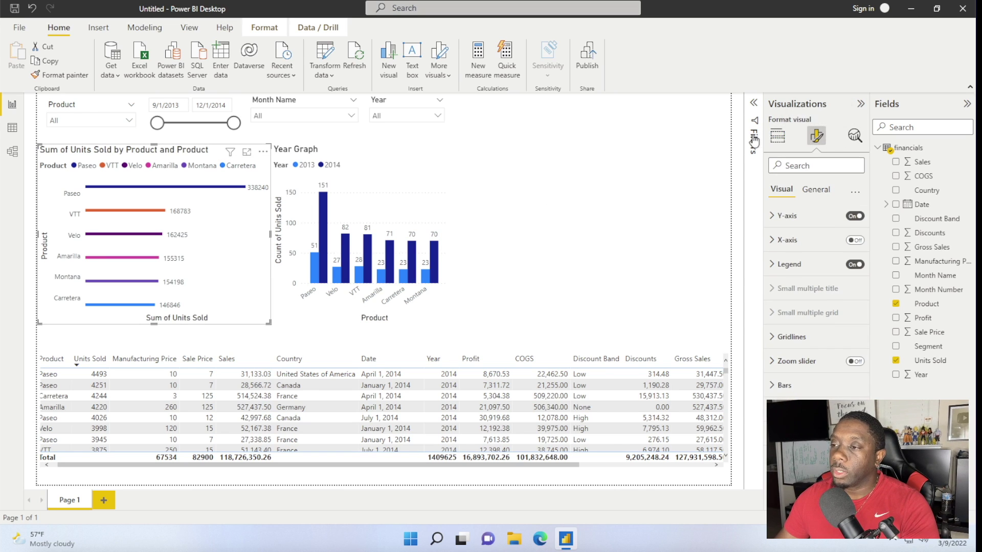
pyautogui.click(815, 195)
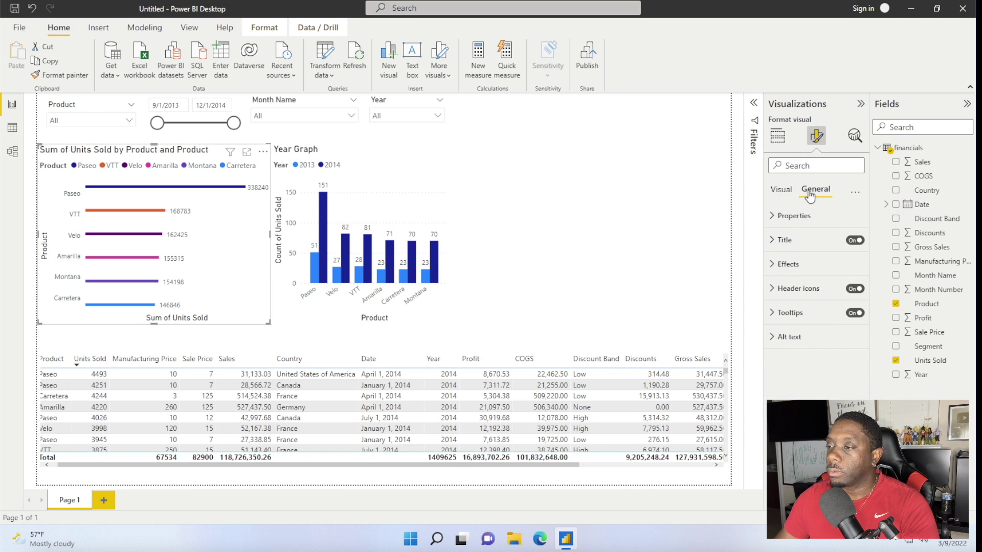
pyautogui.click(771, 240)
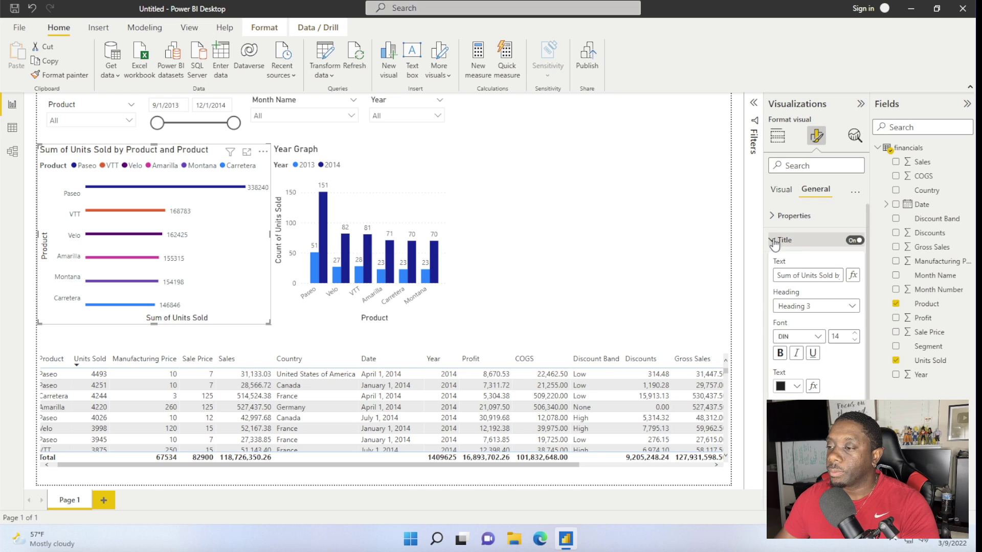
pyautogui.doubleClick(824, 275)
pyautogui.click(828, 274)
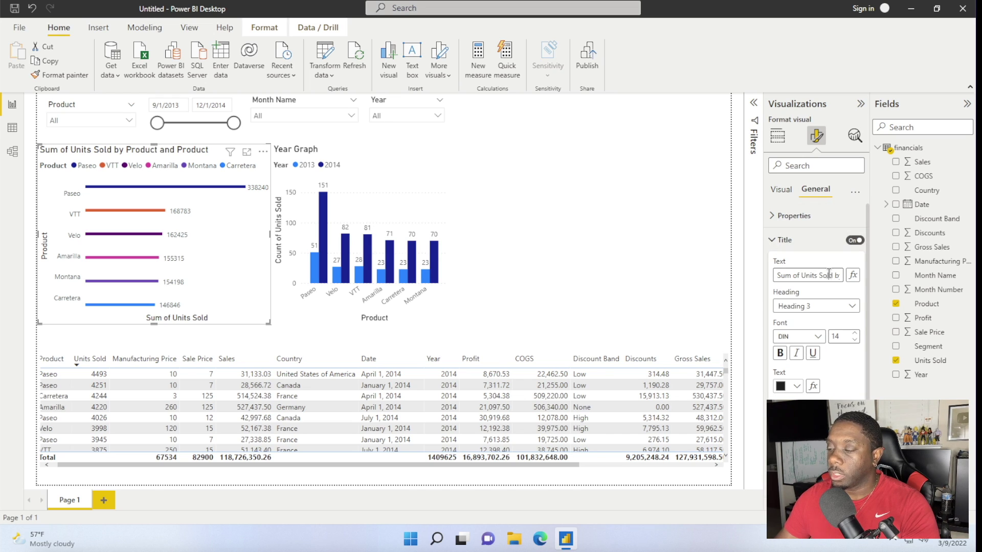
pyautogui.press('Right')
pyautogui.press('Right')
pyautogui.press('Right')
pyautogui.press('Right')
pyautogui.press('Right')
pyautogui.press('Right')
pyautogui.press('Right')
pyautogui.press('Right')
pyautogui.press('Right')
pyautogui.press('Right')
pyautogui.press('Right')
pyautogui.press('Right')
pyautogui.press('Right')
pyautogui.press('Right')
pyautogui.press('Right')
pyautogui.press('Right')
pyautogui.press('Right')
pyautogui.press('Right')
pyautogui.press('Right')
pyautogui.press('Right')
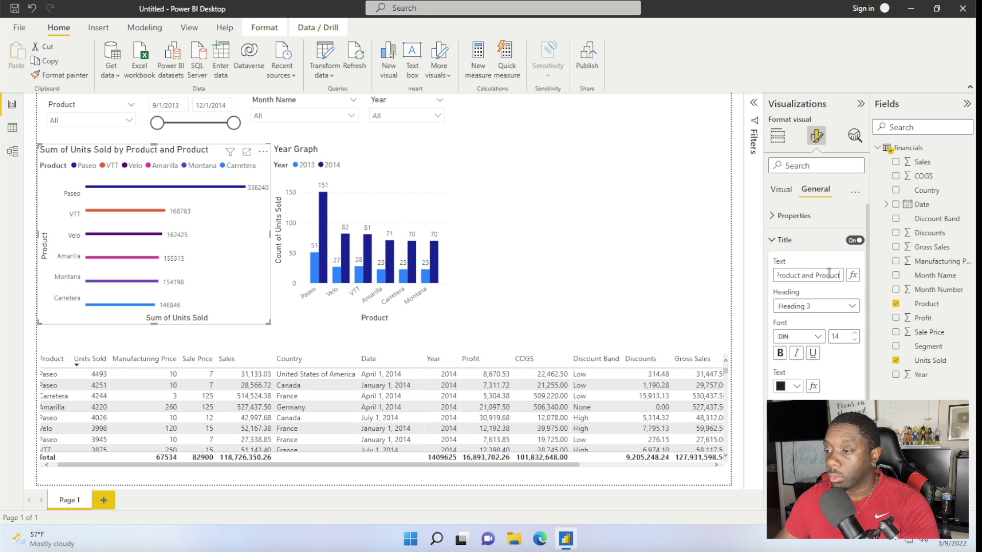
pyautogui.press('BackSpace')
pyautogui.press('BackSpace')
pyautogui.press('BackSpace')
pyautogui.press('BackSpace')
pyautogui.press('BackSpace')
pyautogui.press('BackSpace')
pyautogui.press('BackSpace')
pyautogui.press('BackSpace')
pyautogui.press('BackSpace')
pyautogui.press('BackSpace')
pyautogui.press('BackSpace')
pyautogui.press('BackSpace')
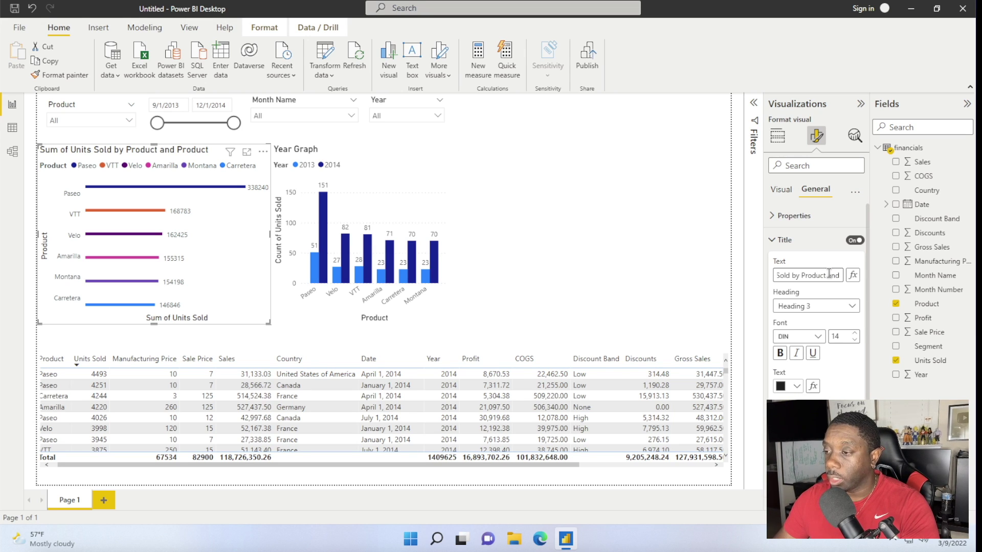
pyautogui.press('Return')
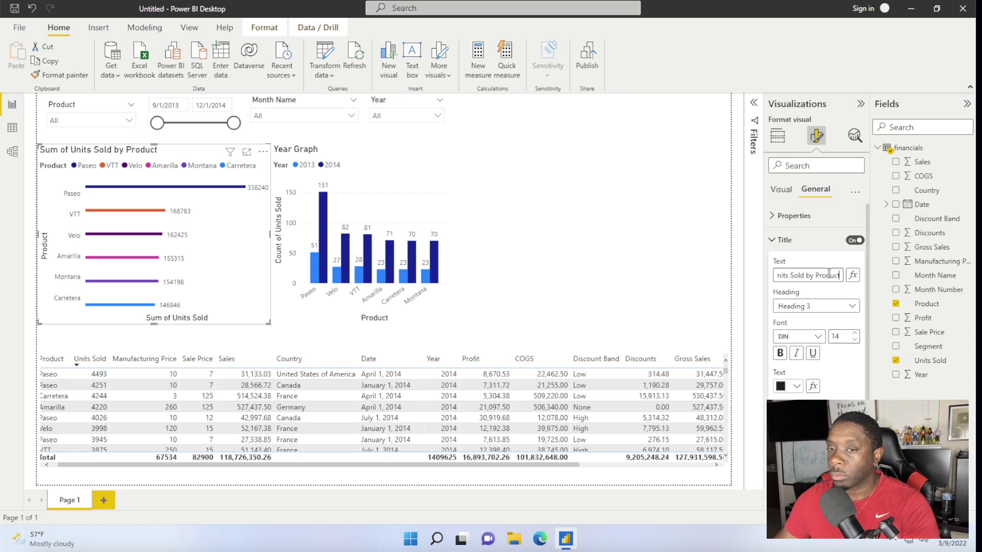
pyautogui.click(557, 234)
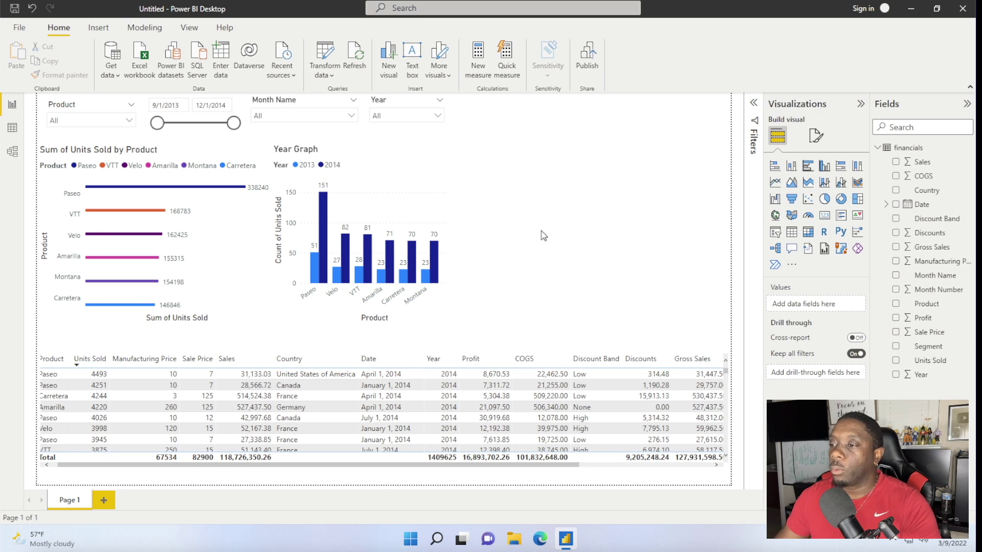
# Insert a pie chart beside the Year Graph, with Product as legend and Profit as values, fitted to the free space.
pyautogui.click(825, 199)
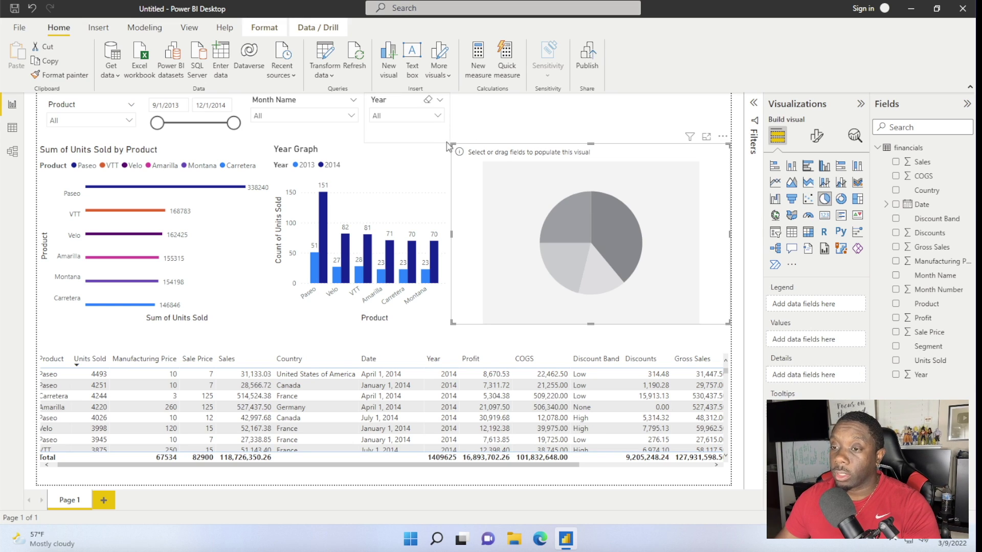
pyautogui.moveTo(449, 145)
pyautogui.mouseDown()
pyautogui.moveTo(462, 153)
pyautogui.moveTo(425, 147)
pyautogui.moveTo(462, 149)
pyautogui.moveTo(434, 149)
pyautogui.moveTo(450, 151)
pyautogui.mouseUp()
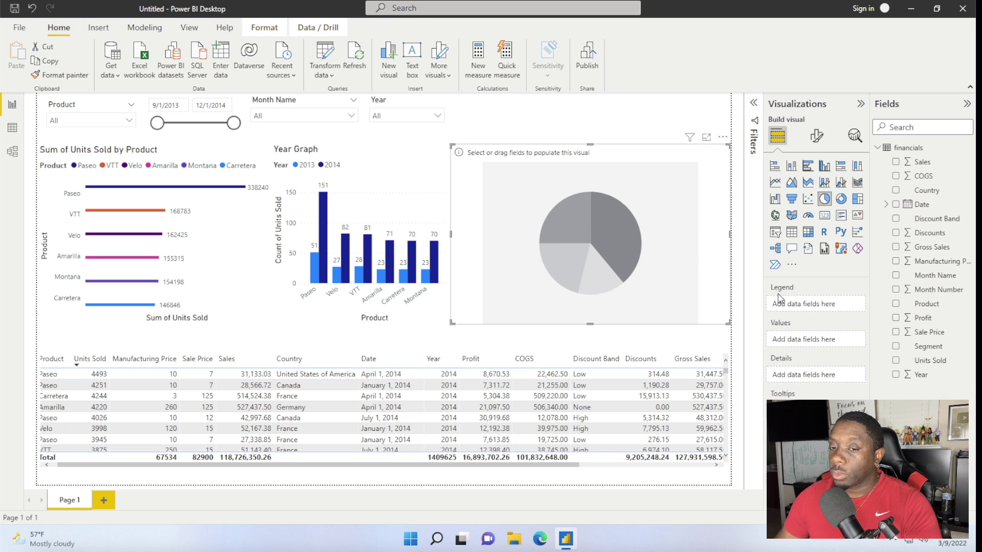
pyautogui.click(896, 305)
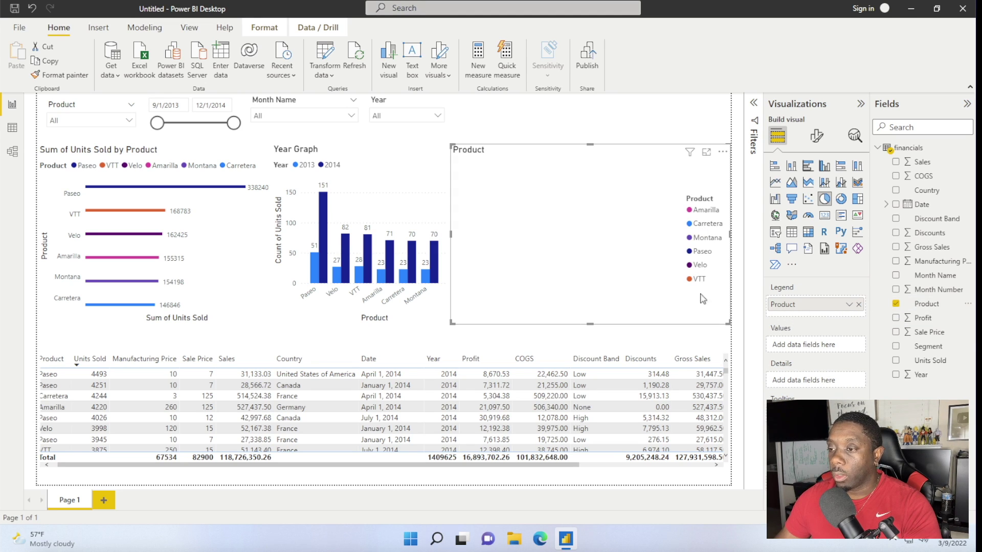
pyautogui.click(896, 318)
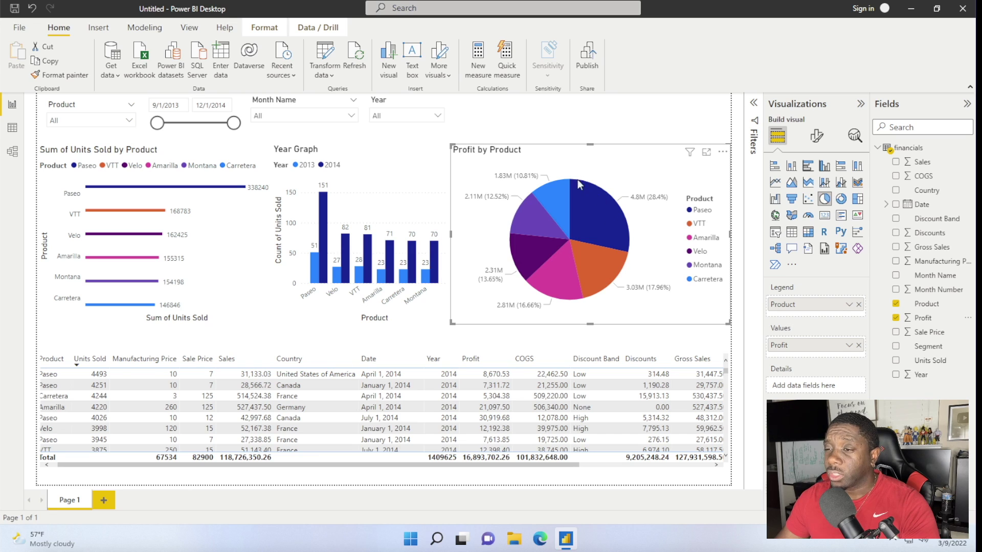
pyautogui.moveTo(633, 265)
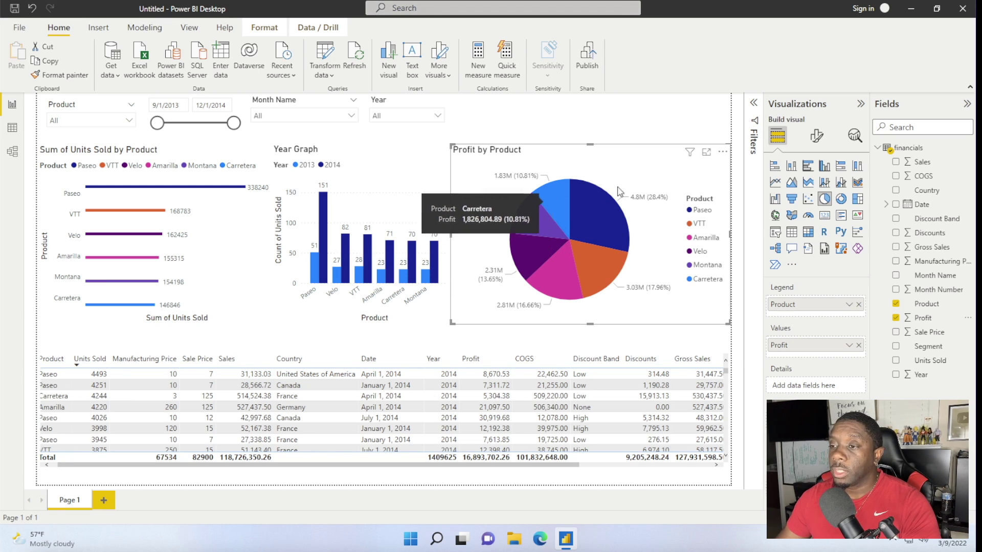
pyautogui.click(691, 139)
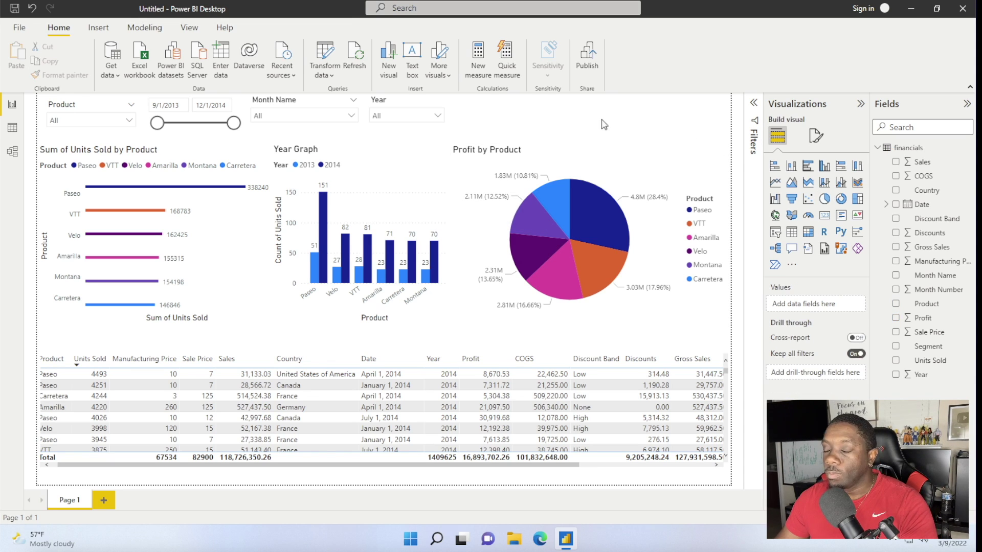